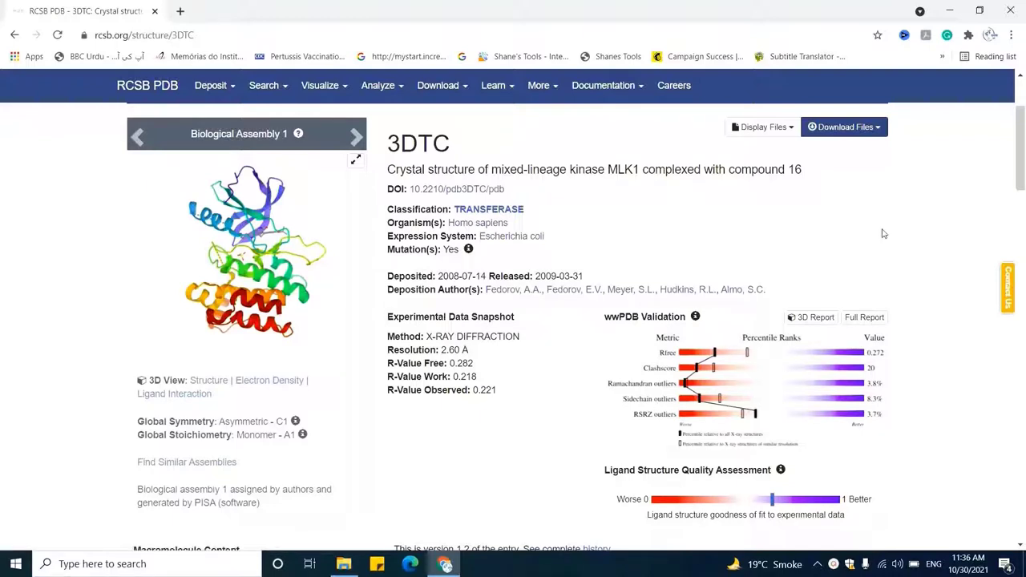
# Download 3DTC in PDB format and save it as 3dtc in the Desktop docking1 folder
pyautogui.click(879, 133)
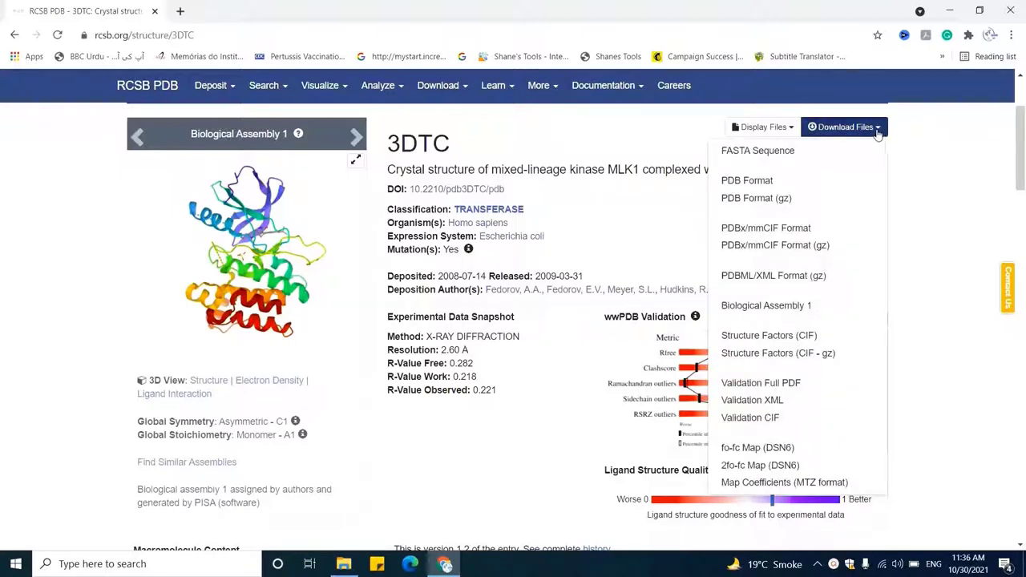
pyautogui.click(768, 182)
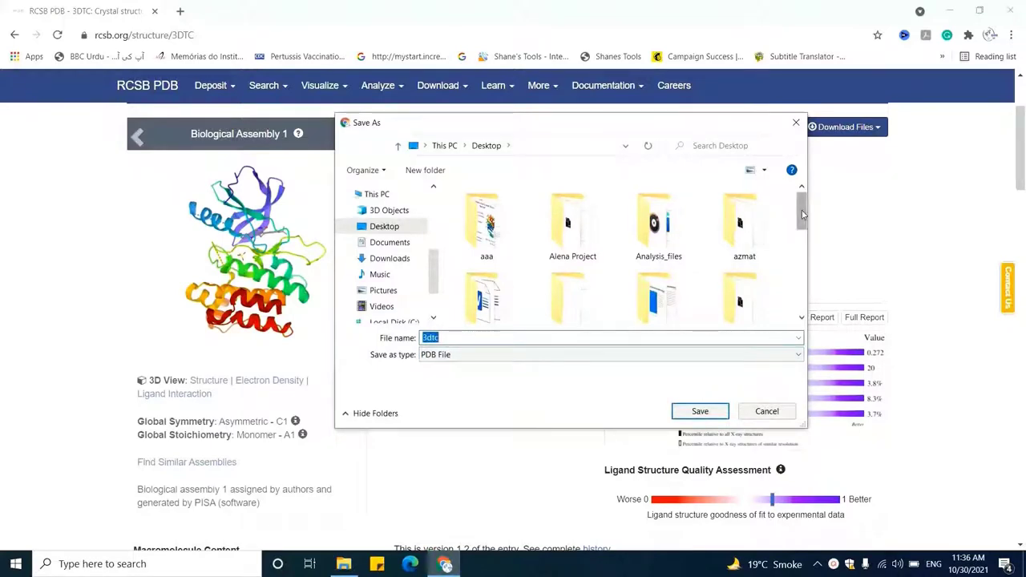
pyautogui.moveTo(802, 214); pyautogui.dragTo(802, 252)
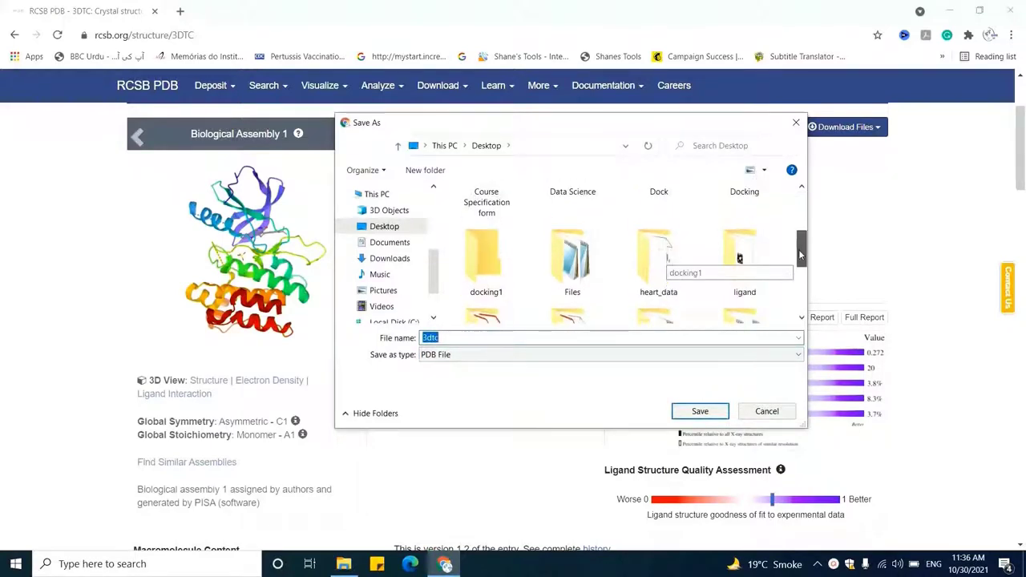
pyautogui.doubleClick(483, 260)
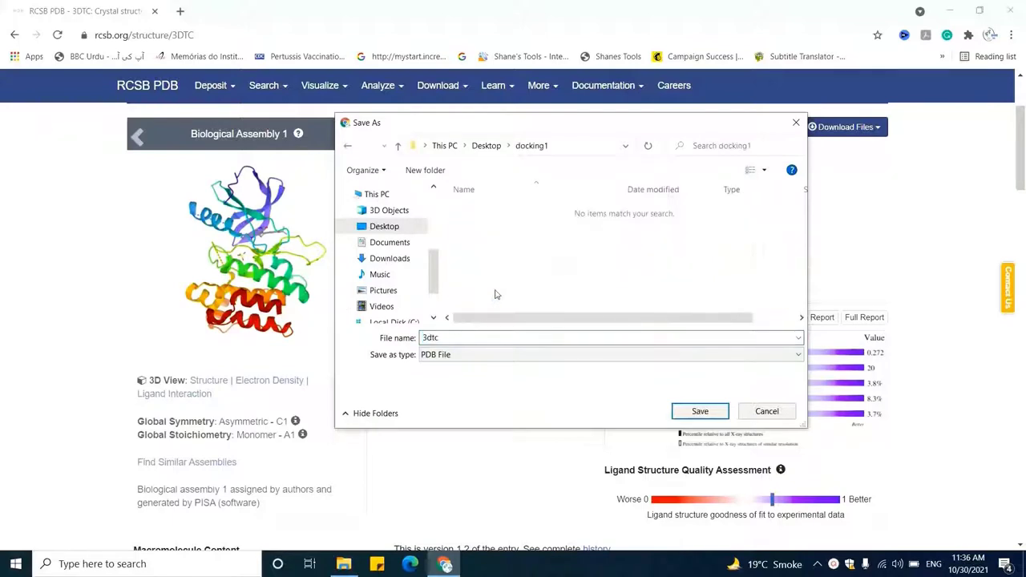
pyautogui.click(700, 412)
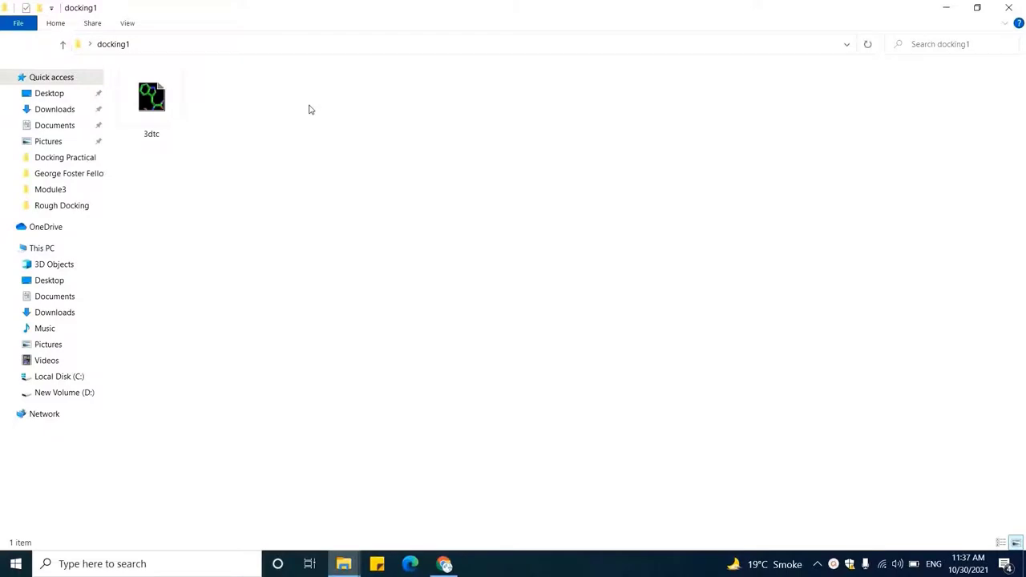
# Copy the docking1 folder's full path and minimize its File Explorer window
pyautogui.click(316, 46)
pyautogui.hotkey('ctrl', 'c')
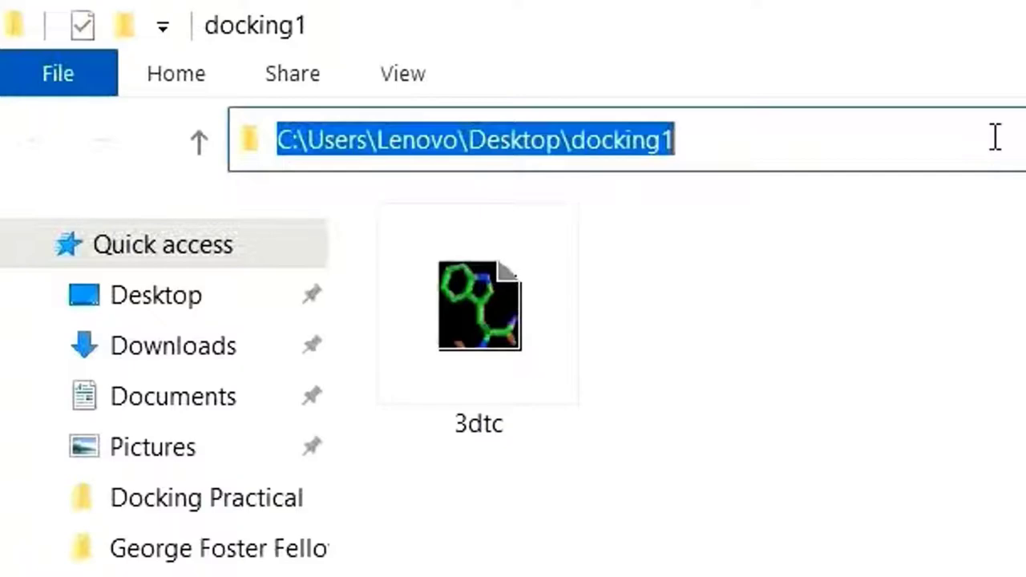
pyautogui.press('End')
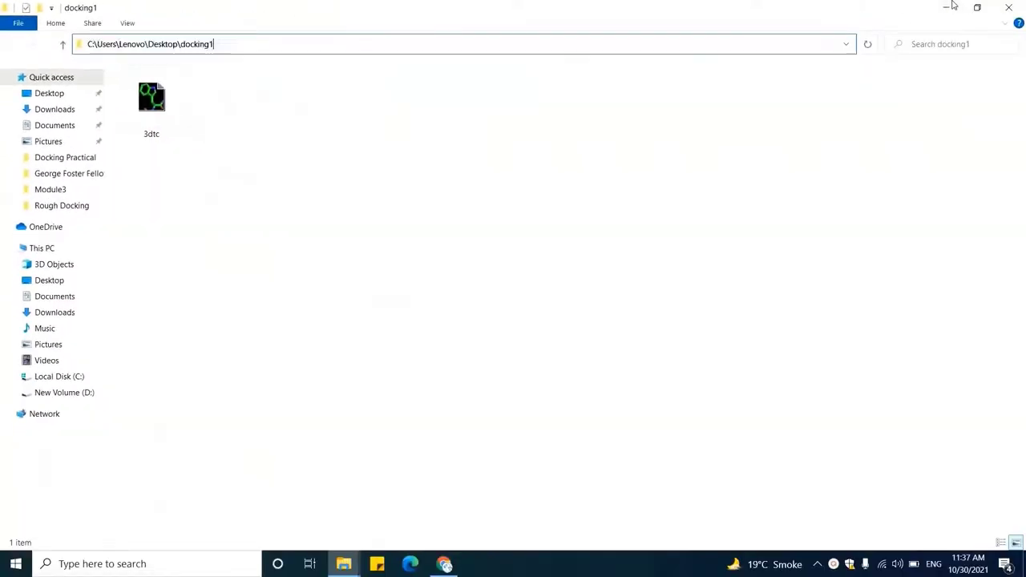
pyautogui.click(953, 7)
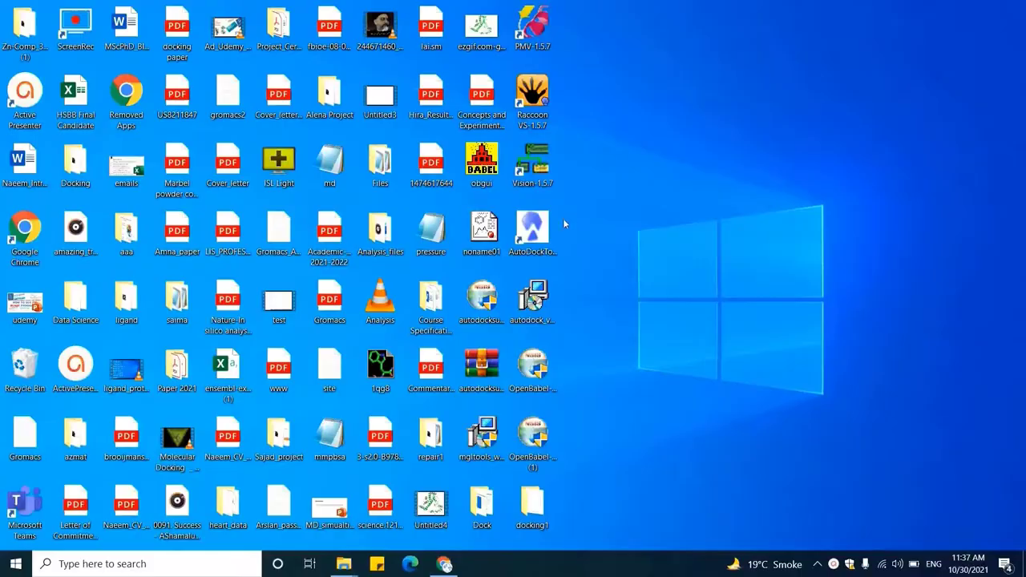
# Launch AutoDockTools from the desktop icon and maximize its main window
pyautogui.doubleClick(533, 231)
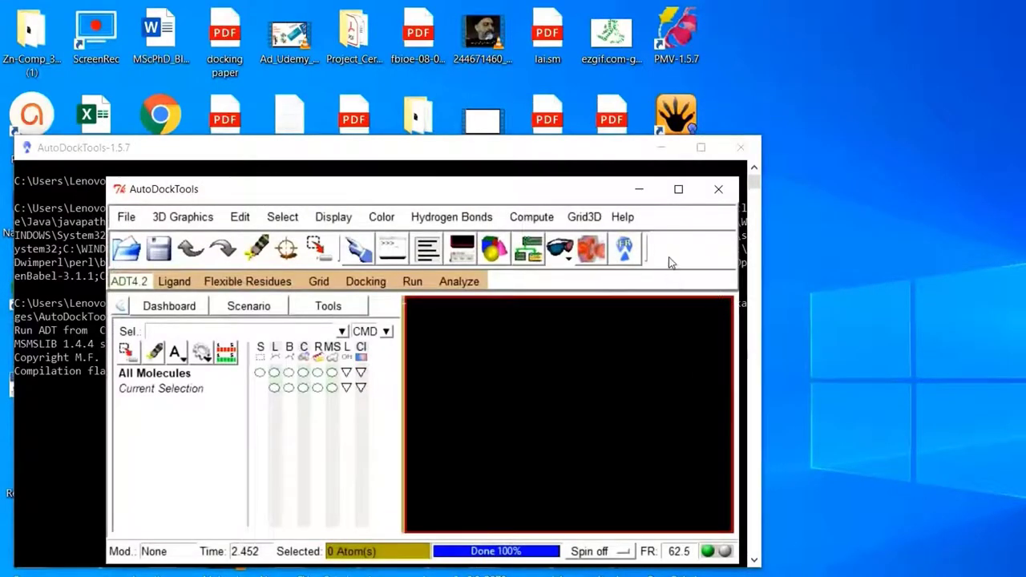
pyautogui.click(679, 189)
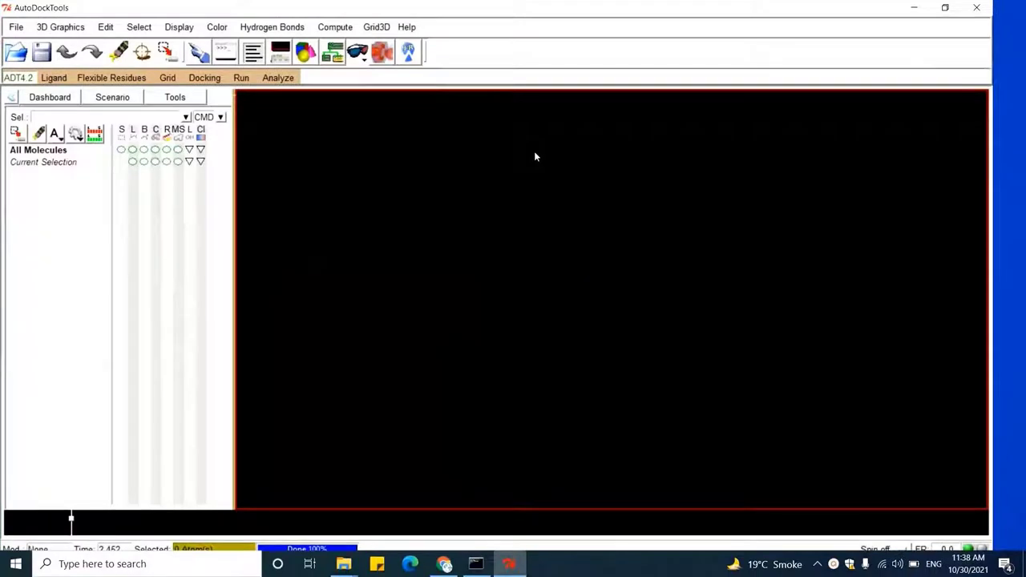
pyautogui.click(17, 27)
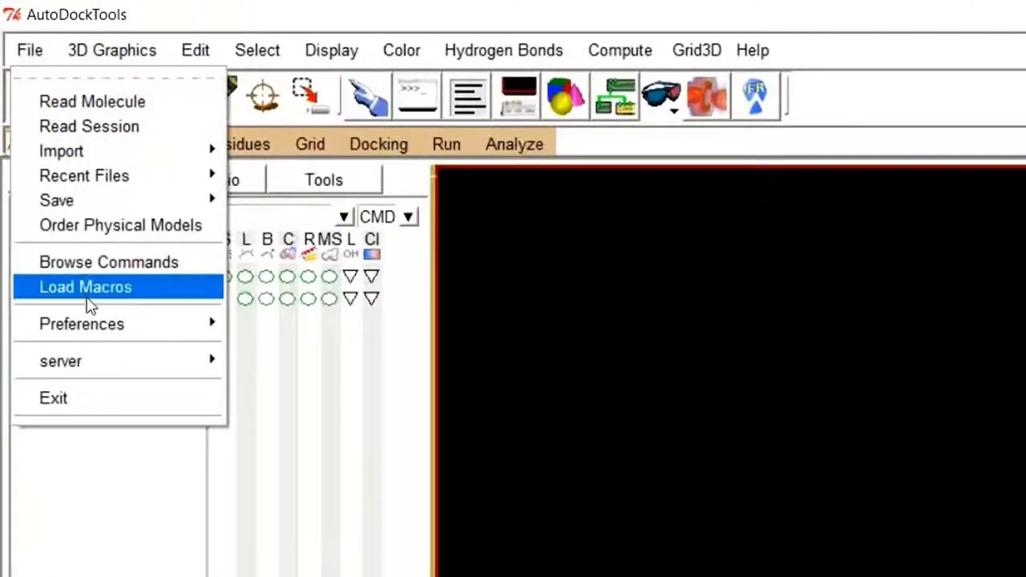
# Replace the Startup Directory preference with the copied docking1 folder path and apply it
pyautogui.moveTo(89, 327)
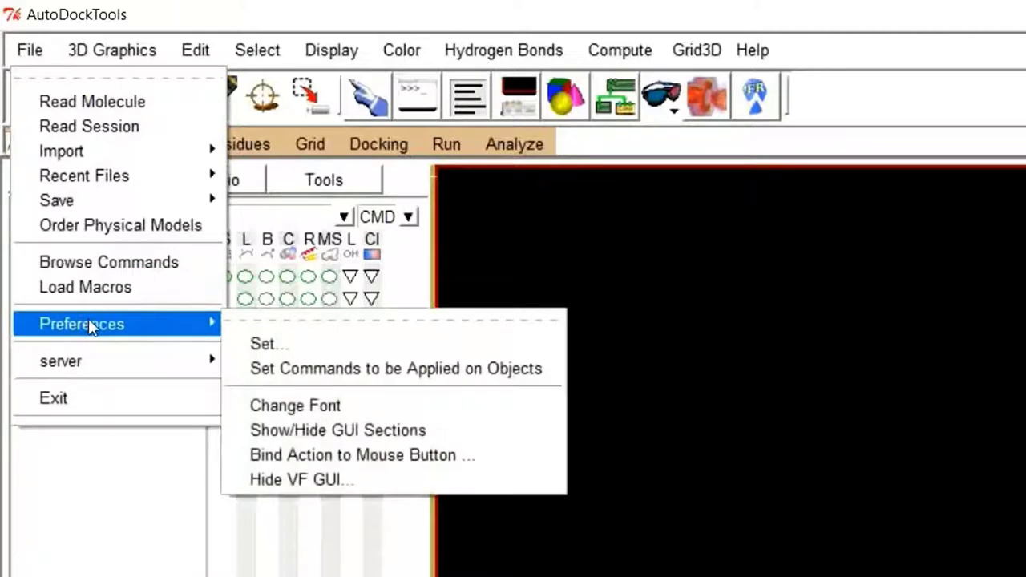
pyautogui.click(274, 350)
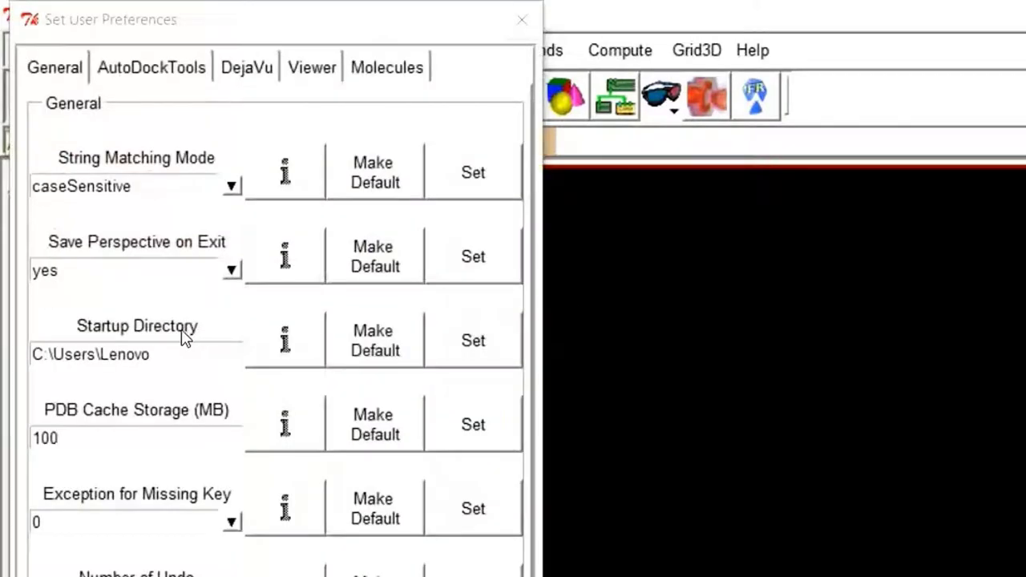
pyautogui.tripleClick(187, 350)
pyautogui.press('BackSpace')
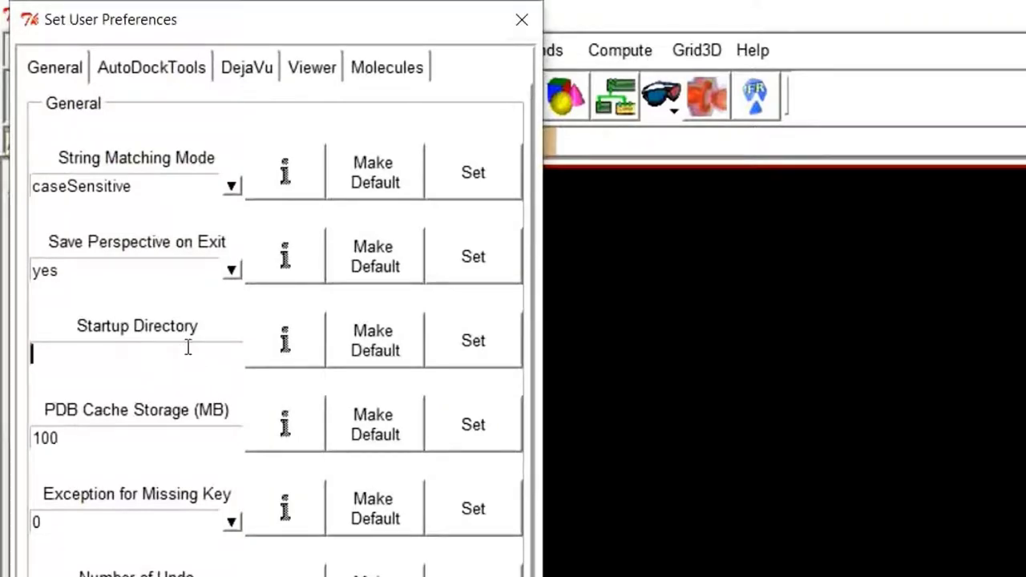
pyautogui.hotkey('ctrl', 'v')
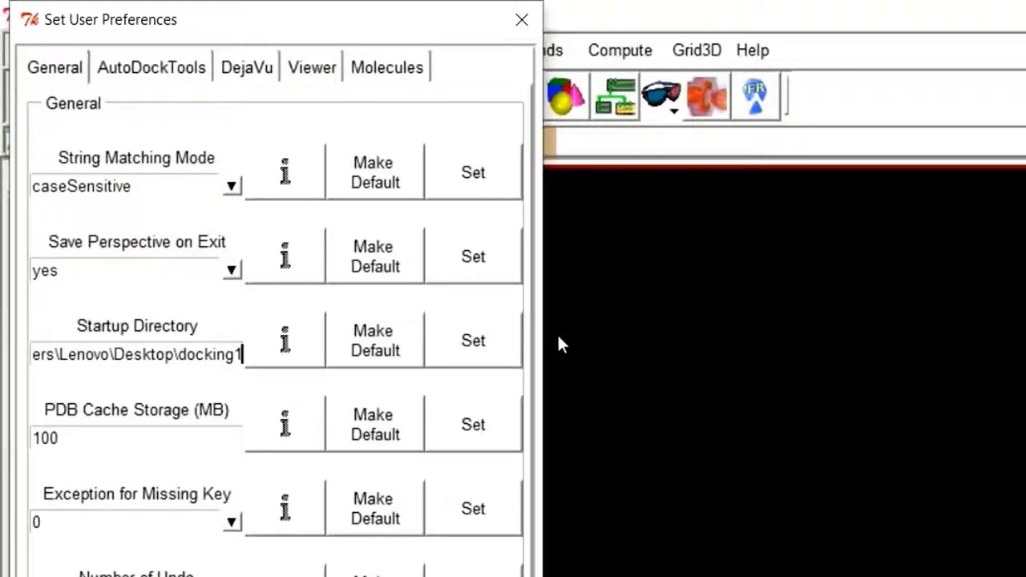
pyautogui.click(493, 344)
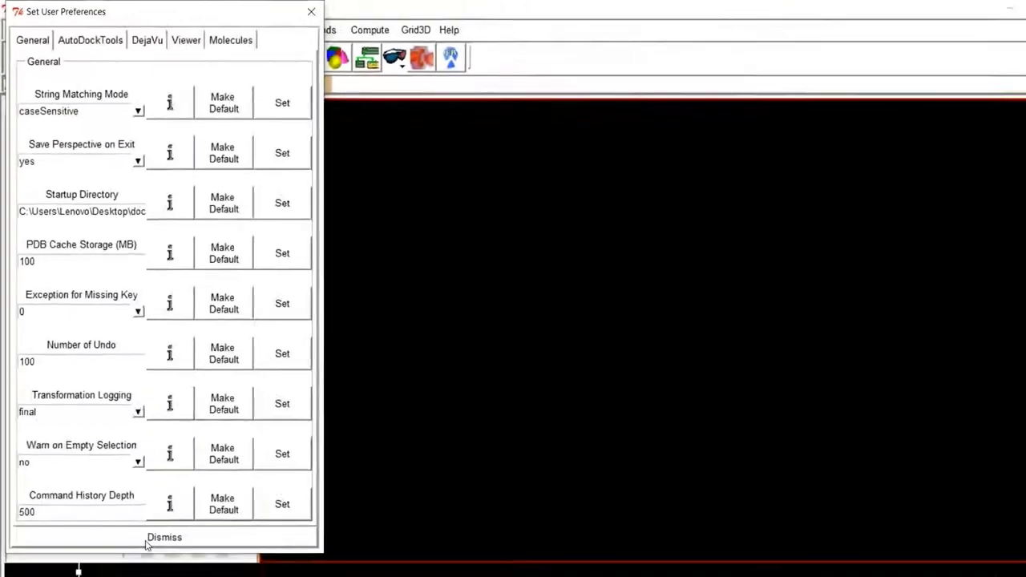
pyautogui.click(135, 490)
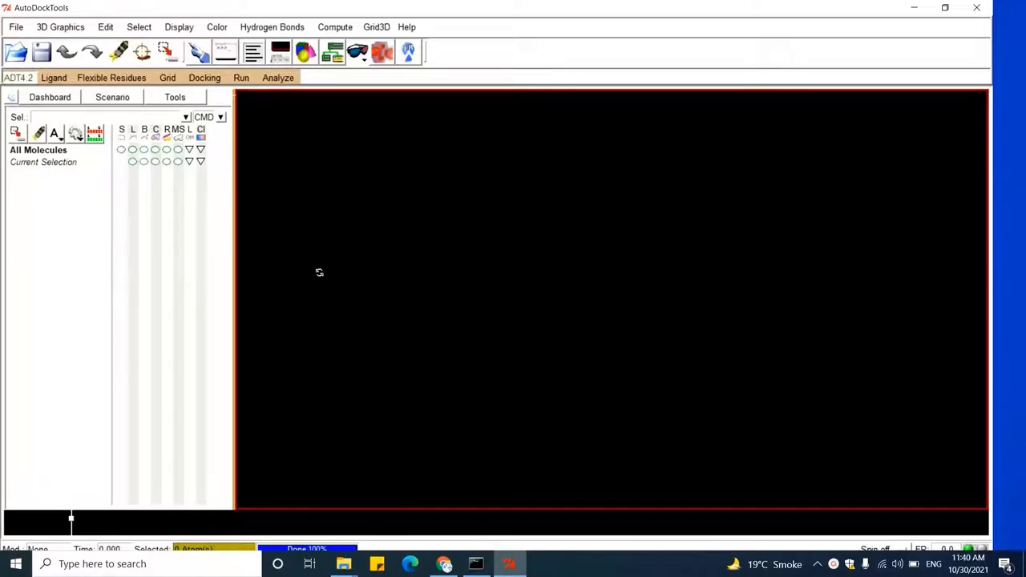
# Read the 3dtc file from docking1 as a molecule and rotate it in the viewer
pyautogui.click(23, 30)
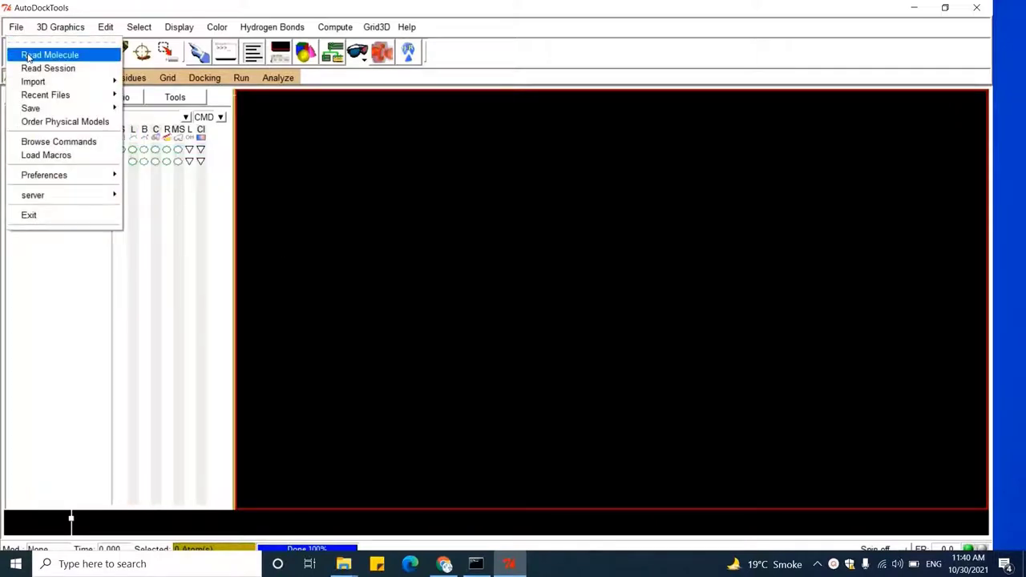
pyautogui.click(28, 56)
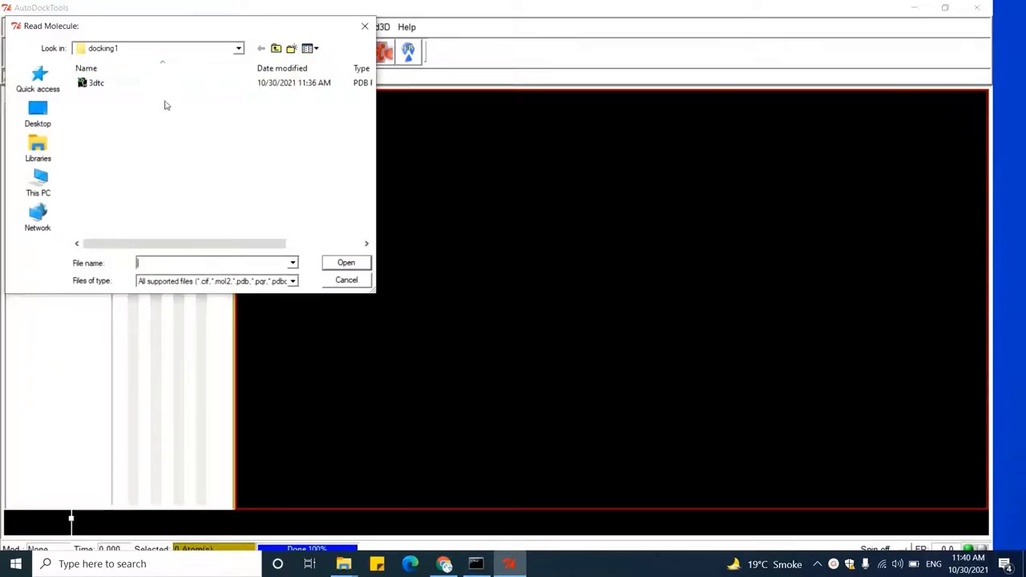
pyautogui.doubleClick(96, 84)
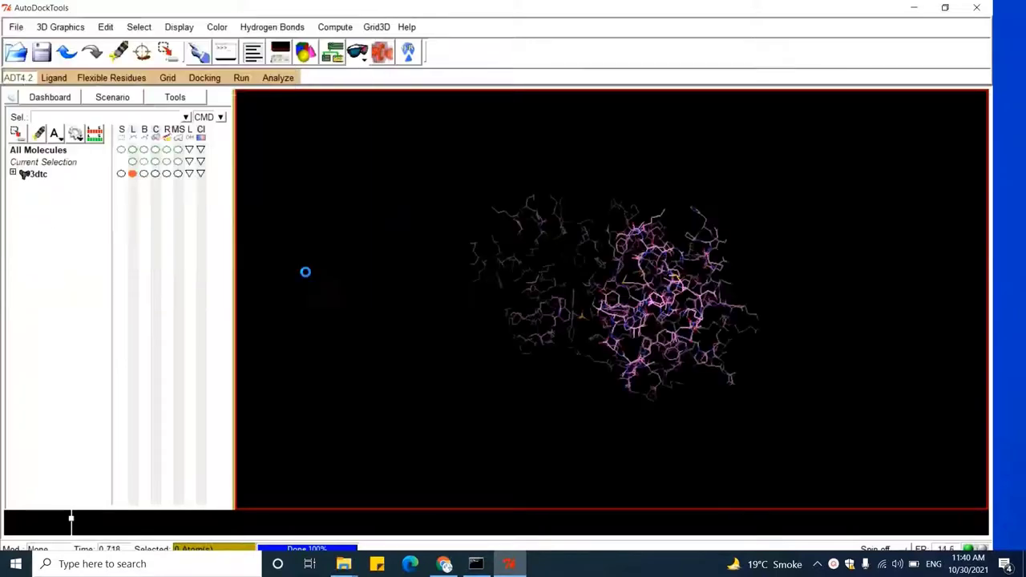
pyautogui.moveTo(683, 269); pyautogui.dragTo(468, 351)
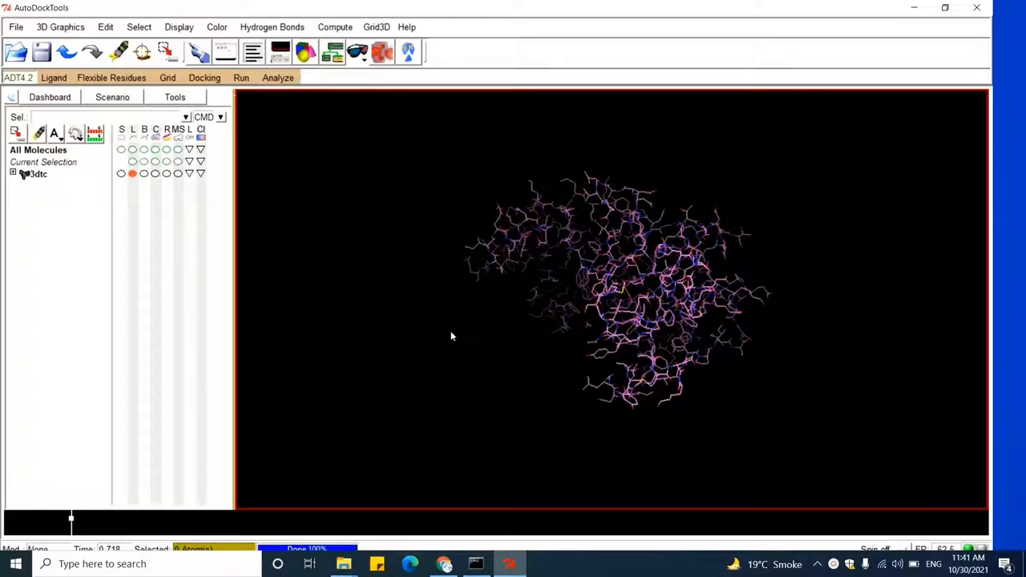
pyautogui.click(112, 30)
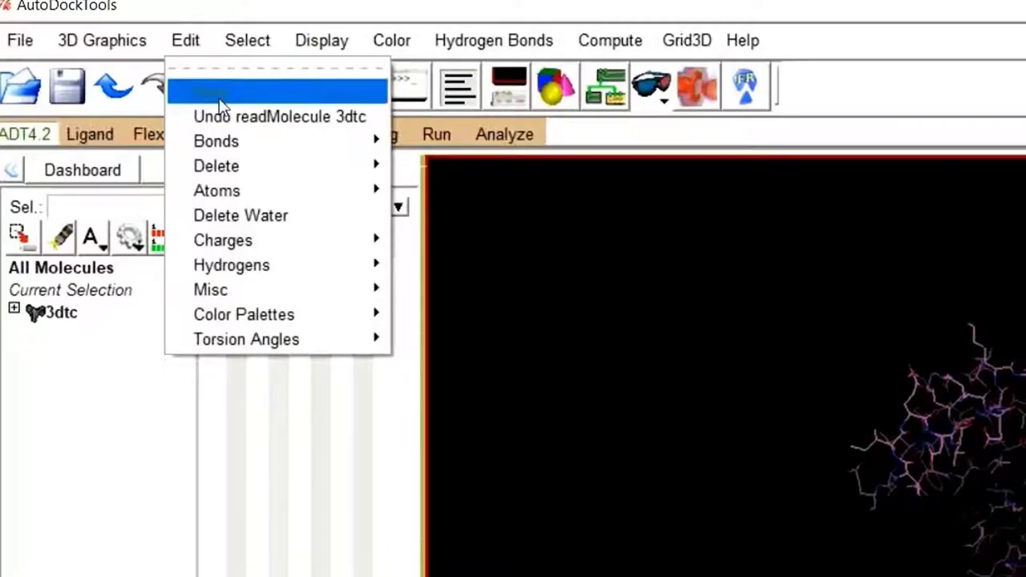
# Remove the water molecules, then expand 3dtc and chain A to list its residues
pyautogui.click(238, 221)
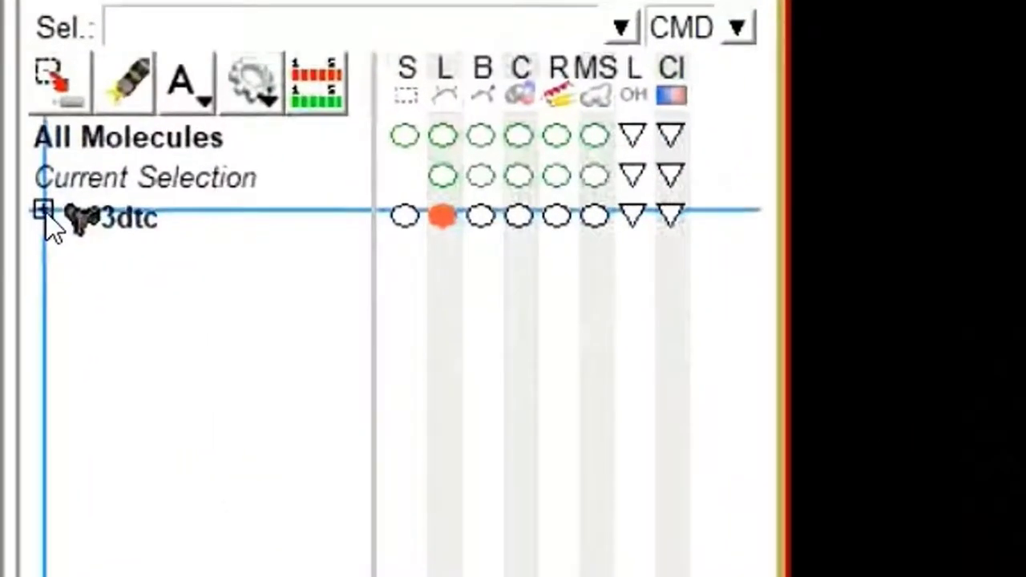
pyautogui.click(44, 212)
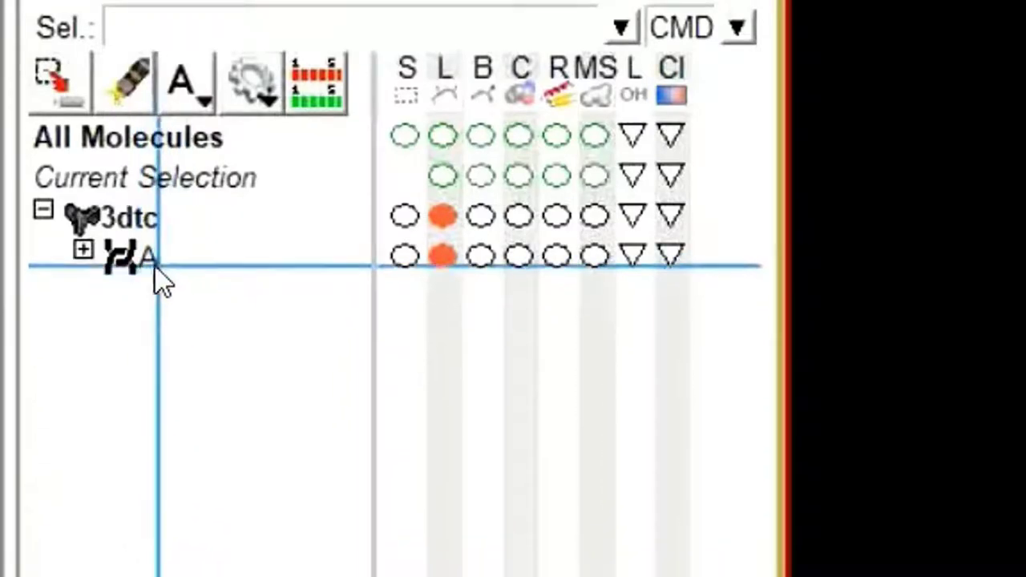
pyautogui.click(83, 251)
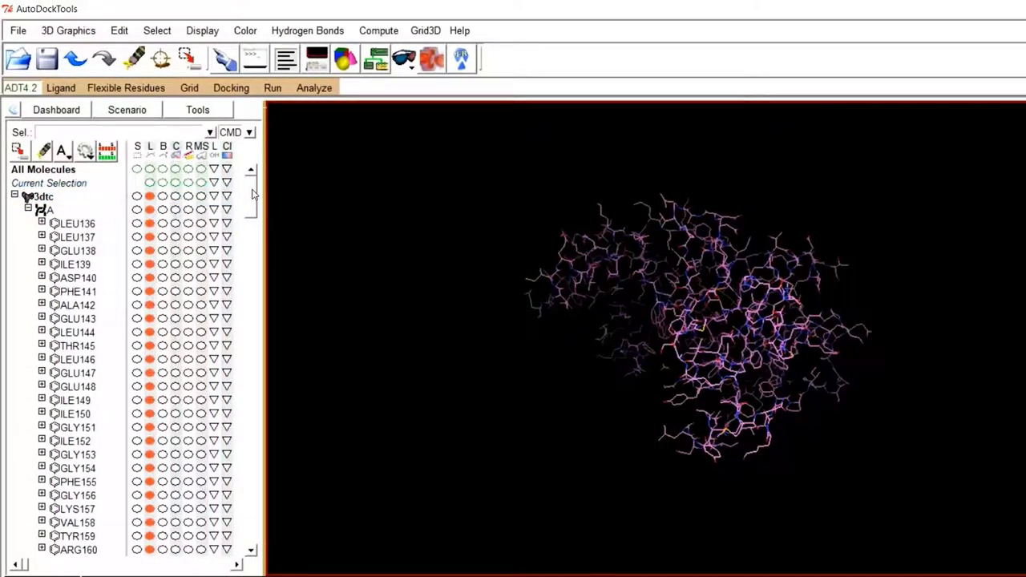
# Scroll to the end of chain A and select residues SO48001 and VIN6331
pyautogui.scroll(-3, 252, 195)
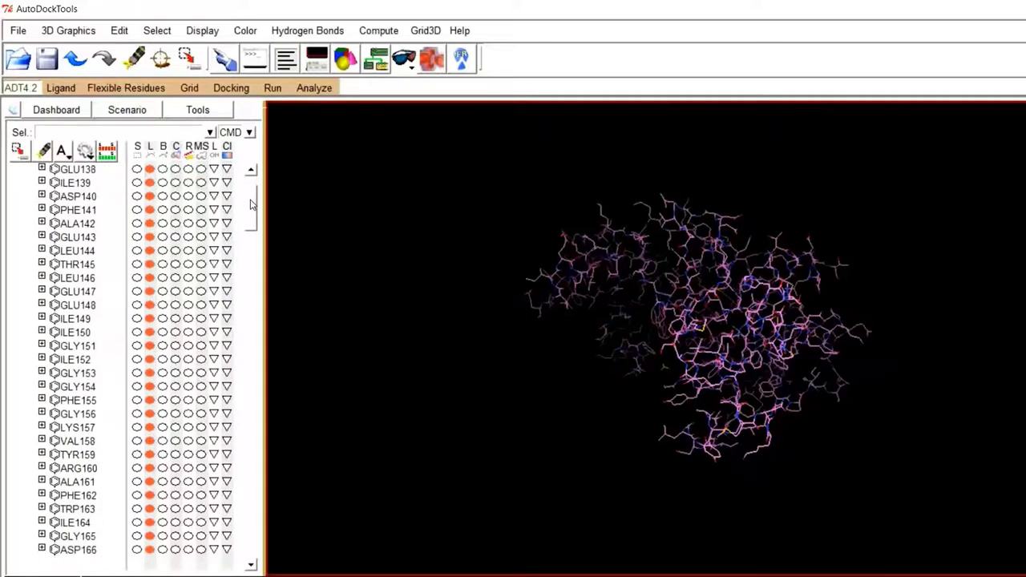
pyautogui.scroll(-1, 253, 210)
pyautogui.moveTo(250, 210); pyautogui.dragTo(248, 525)
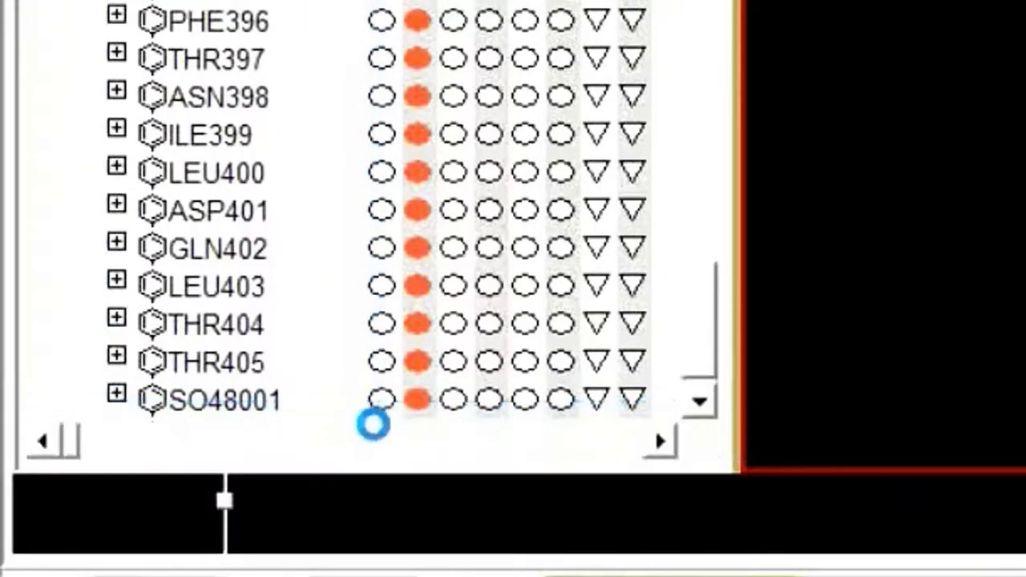
pyautogui.click(381, 401)
pyautogui.click(381, 438)
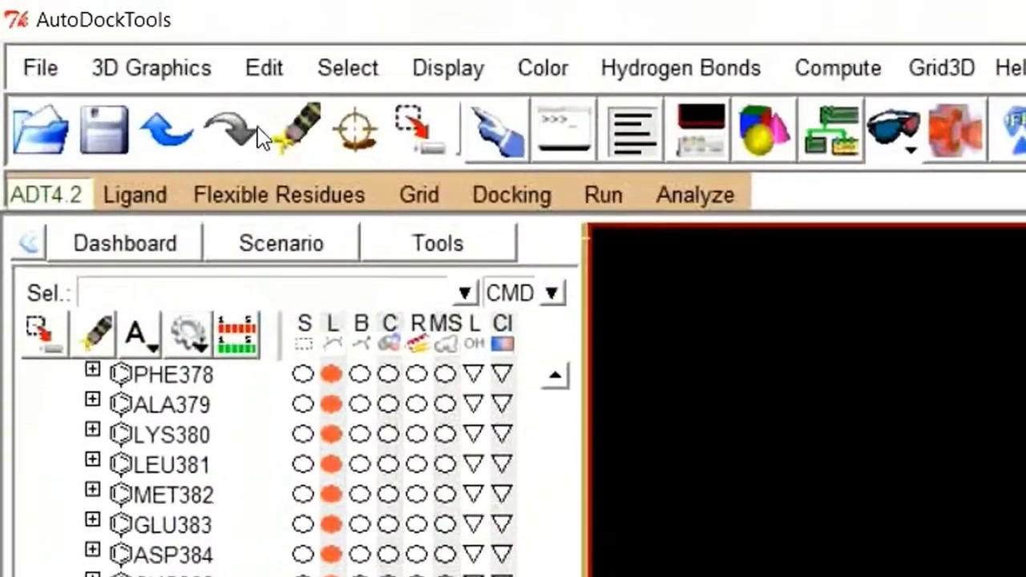
# Delete the selected SO48001 and VIN6331 atoms and confirm the irreversible deletion warning
pyautogui.click(269, 70)
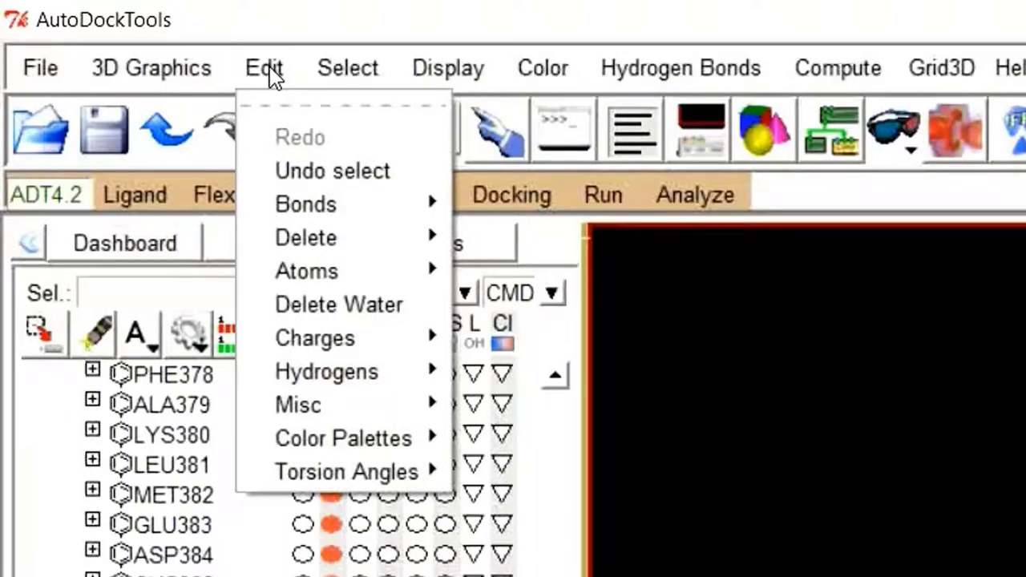
pyautogui.moveTo(327, 241)
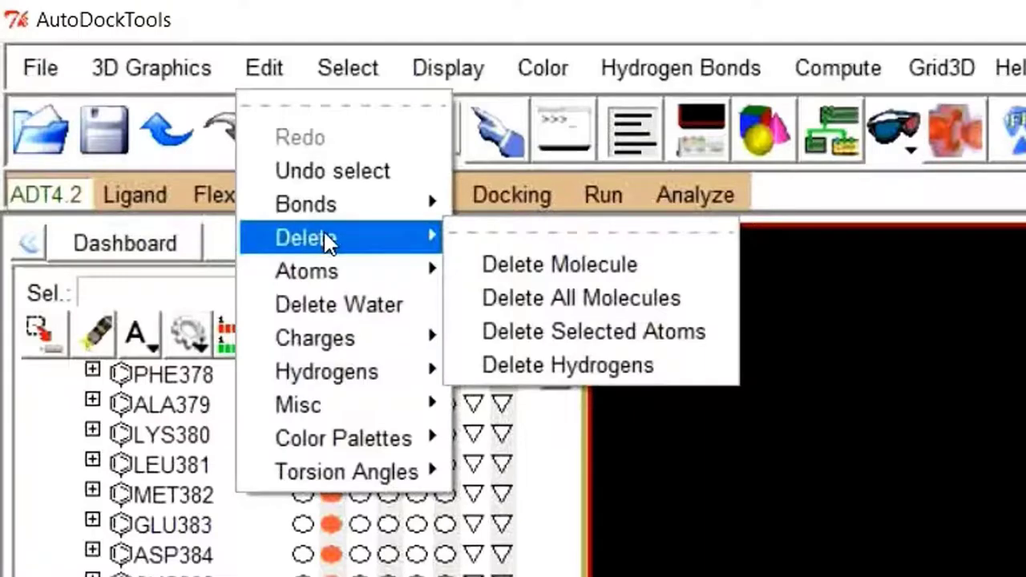
pyautogui.click(522, 335)
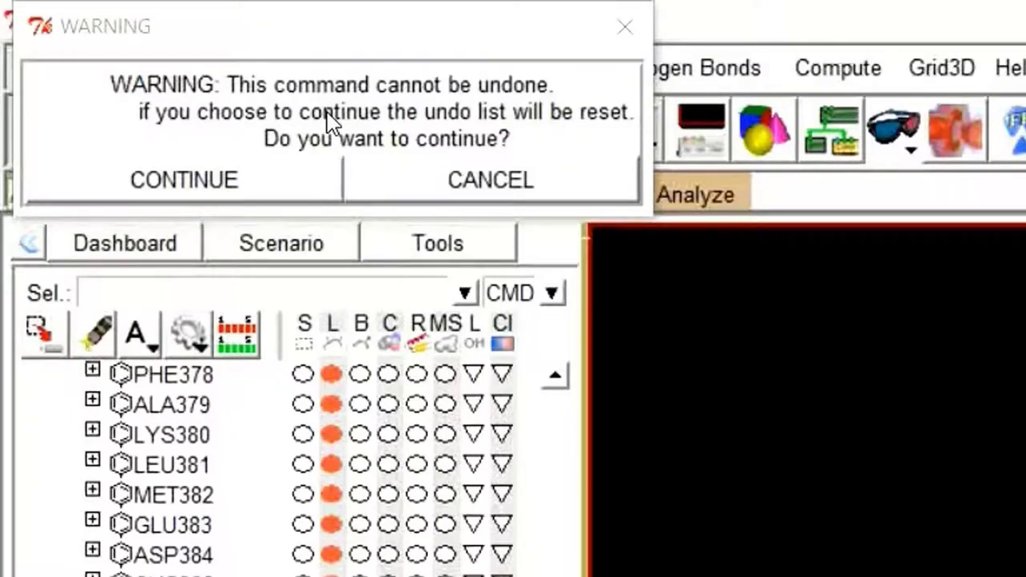
pyautogui.click(276, 180)
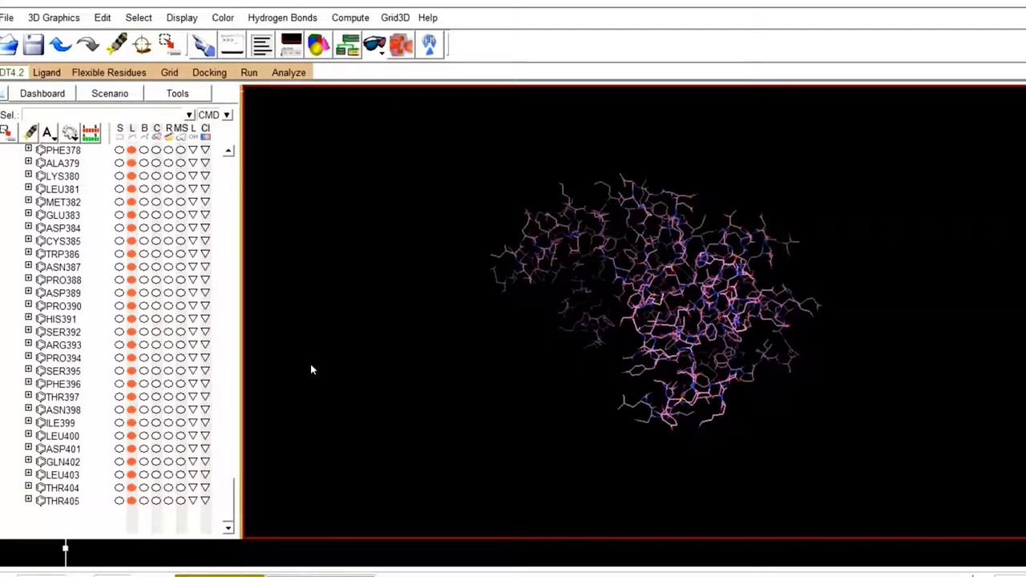
# Run Check for Missing Atoms and select all 231 reported incomplete residues
pyautogui.click(107, 20)
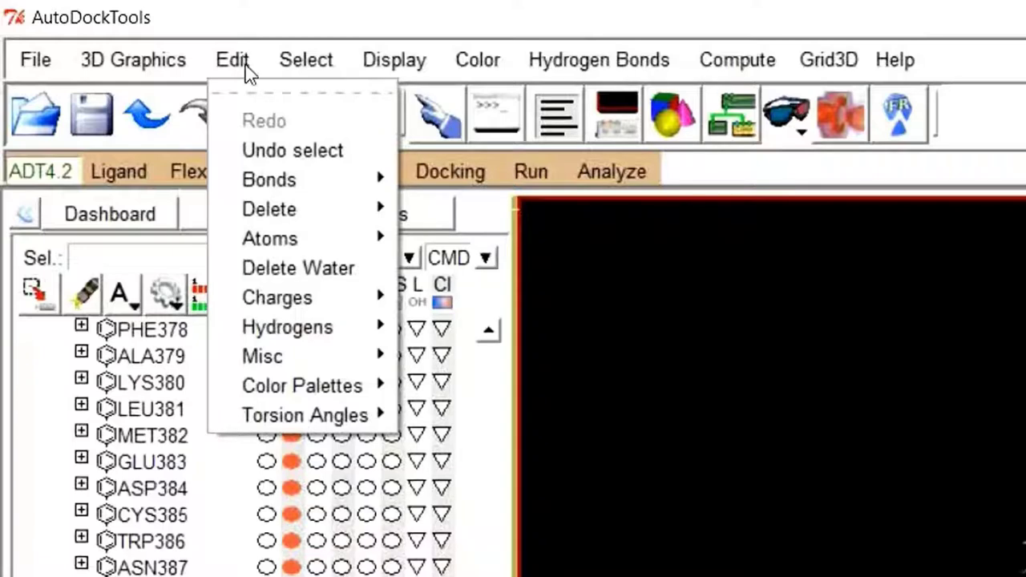
pyautogui.moveTo(277, 361)
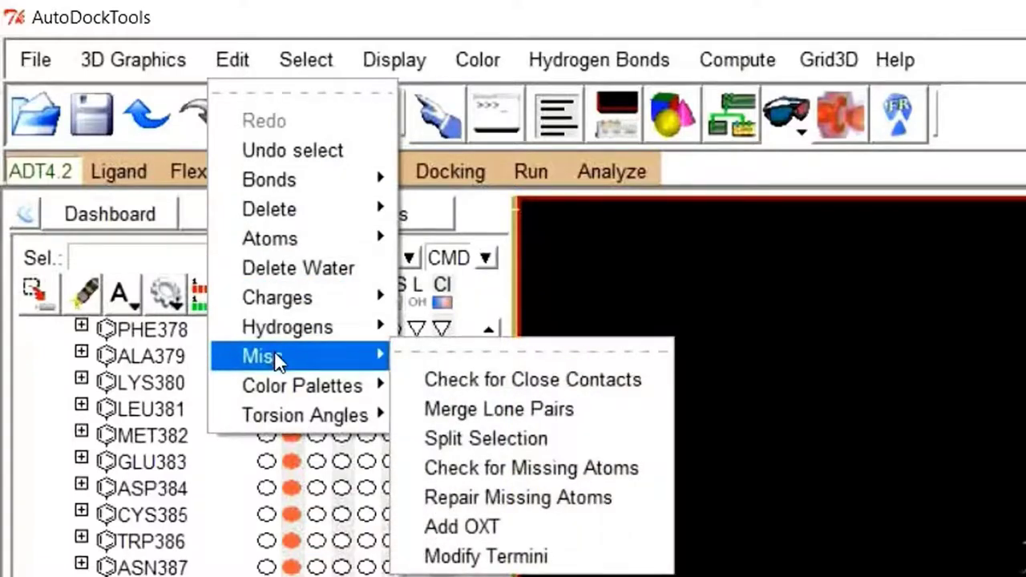
pyautogui.click(479, 483)
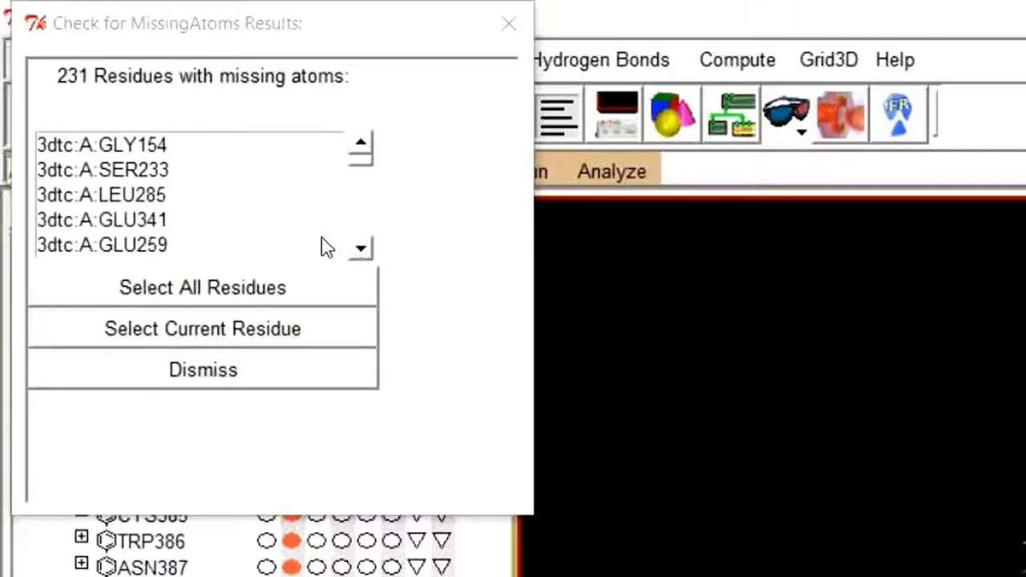
pyautogui.click(219, 295)
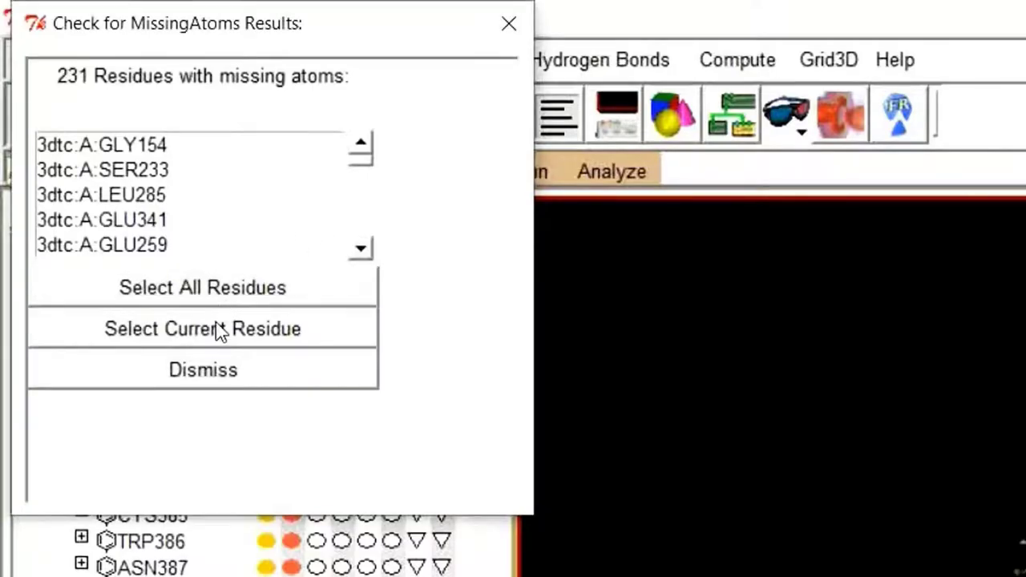
pyautogui.click(222, 377)
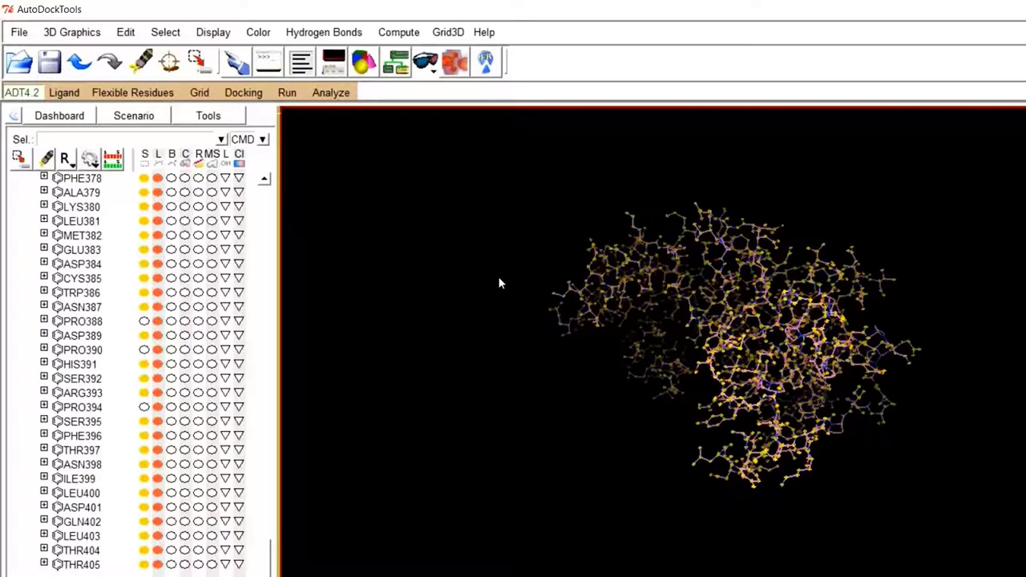
# Run Repair Missing Atoms on the 231 selected incomplete residues of 3dtc
pyautogui.click(124, 33)
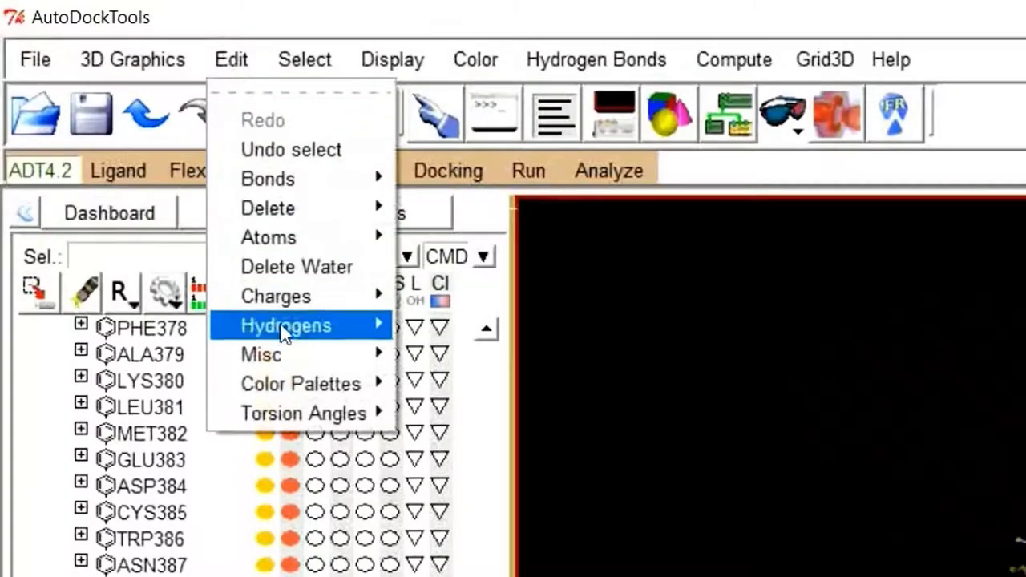
pyautogui.moveTo(156, 197)
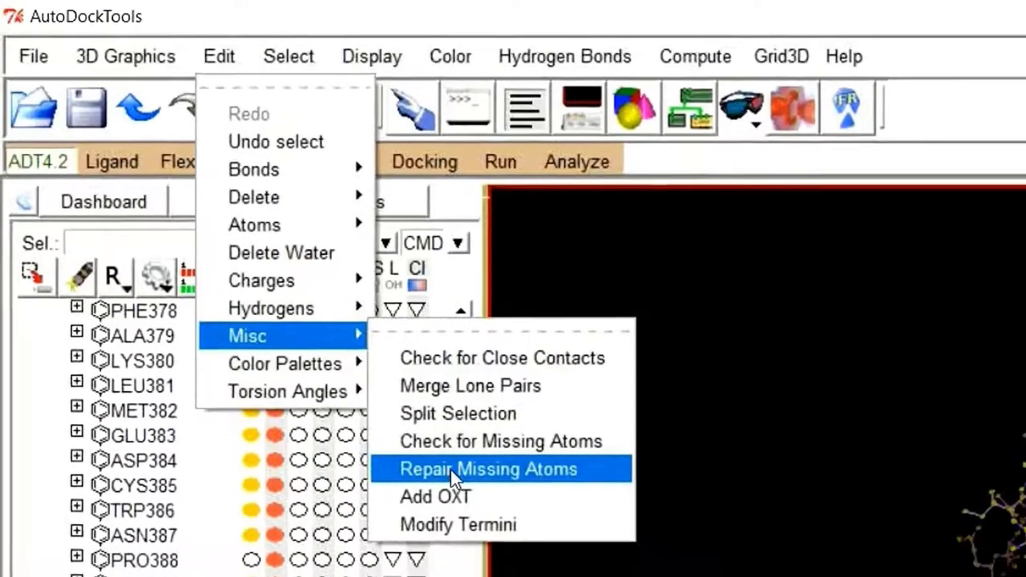
pyautogui.click(475, 494)
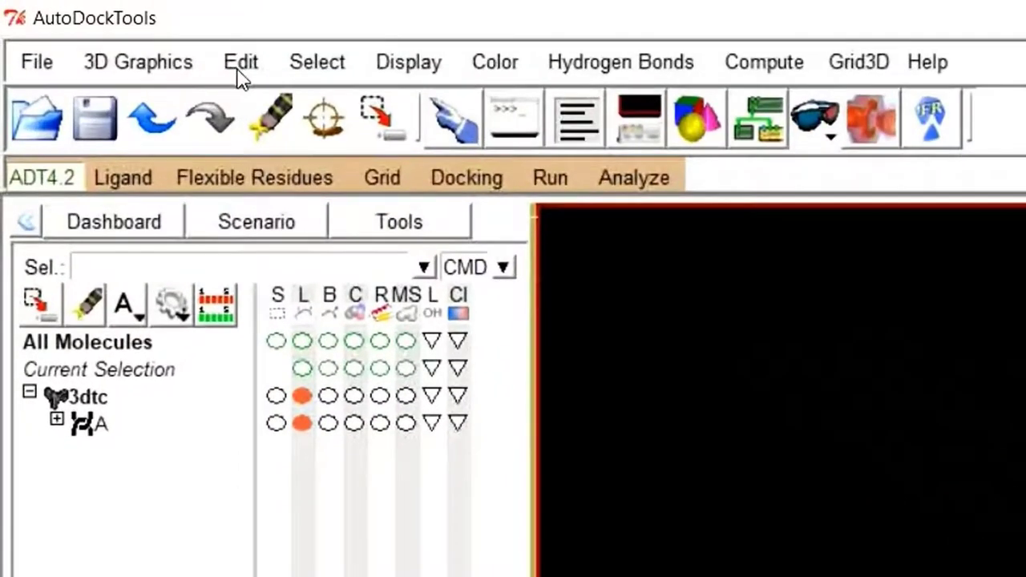
# Add hydrogens to the 3dtc protein using the Polar Only option
pyautogui.click(128, 33)
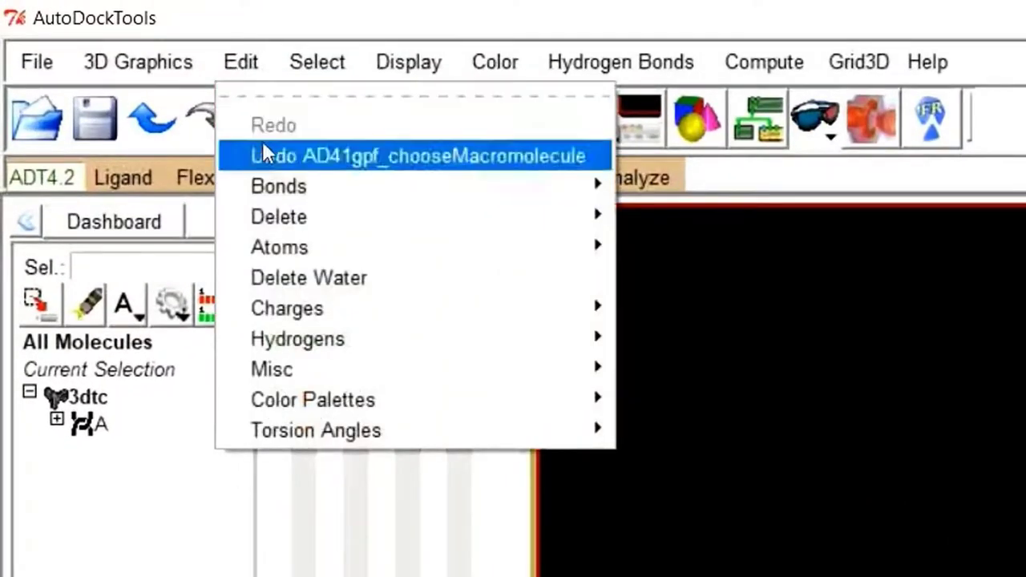
pyautogui.moveTo(298, 340)
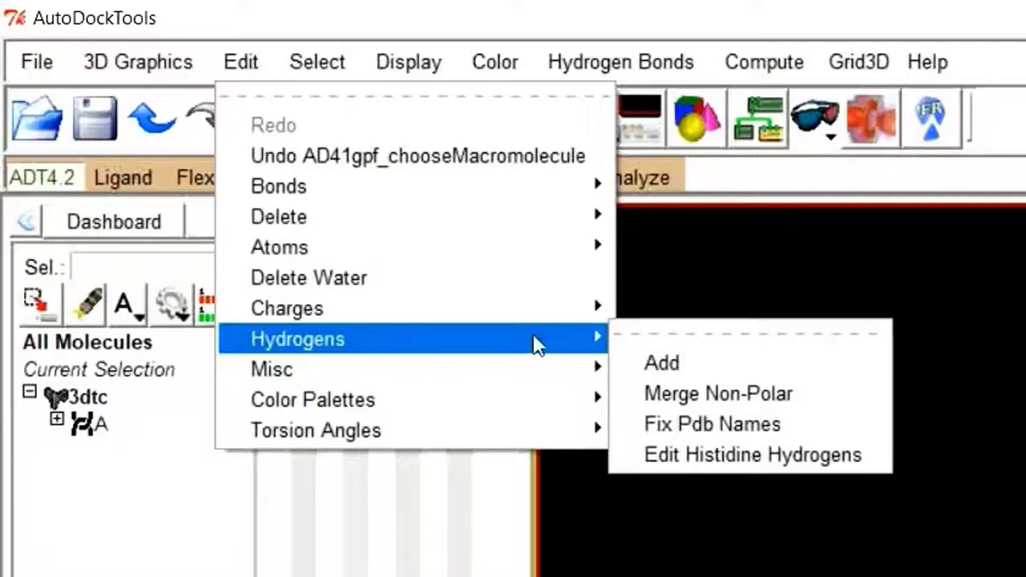
pyautogui.click(678, 366)
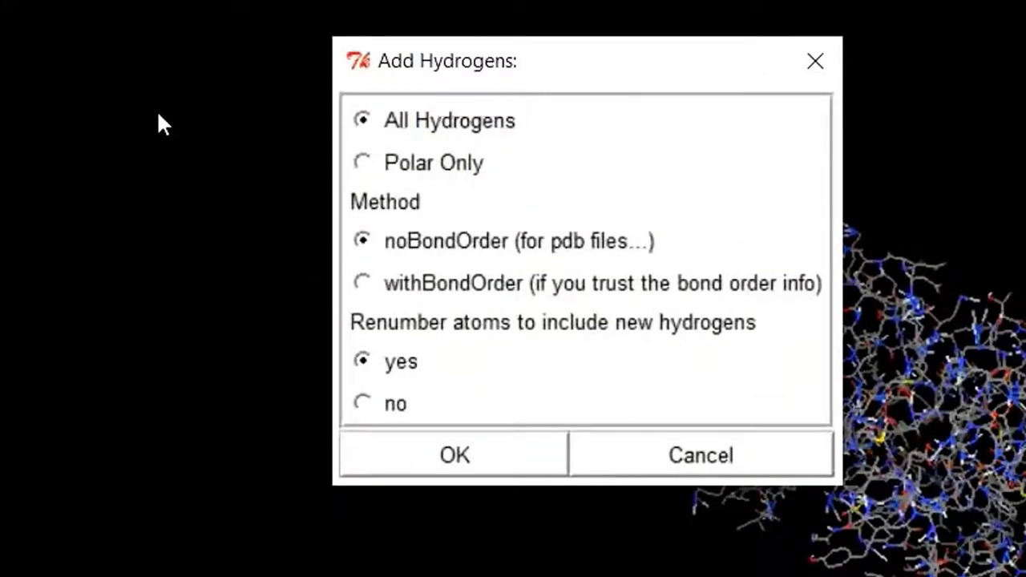
pyautogui.click(363, 164)
pyautogui.click(478, 465)
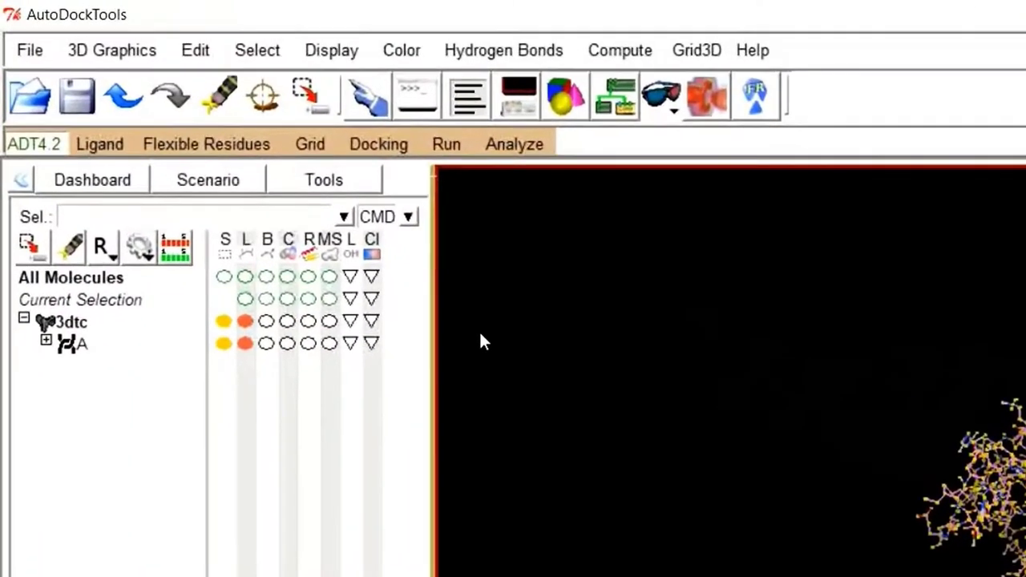
# Add Kollman charges to 3dtc and dismiss the 0.376 total-charge notice
pyautogui.click(206, 50)
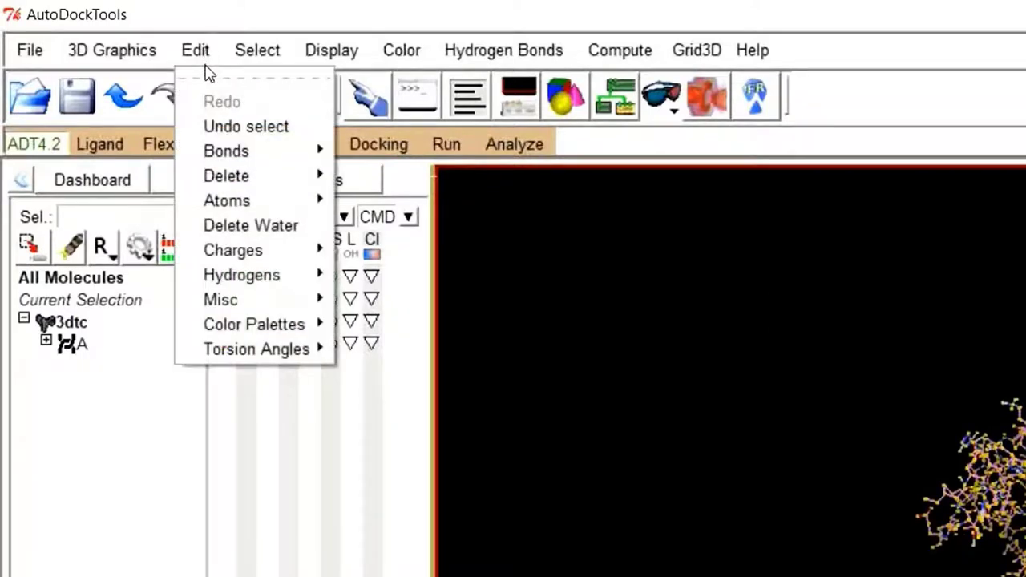
pyautogui.moveTo(238, 255)
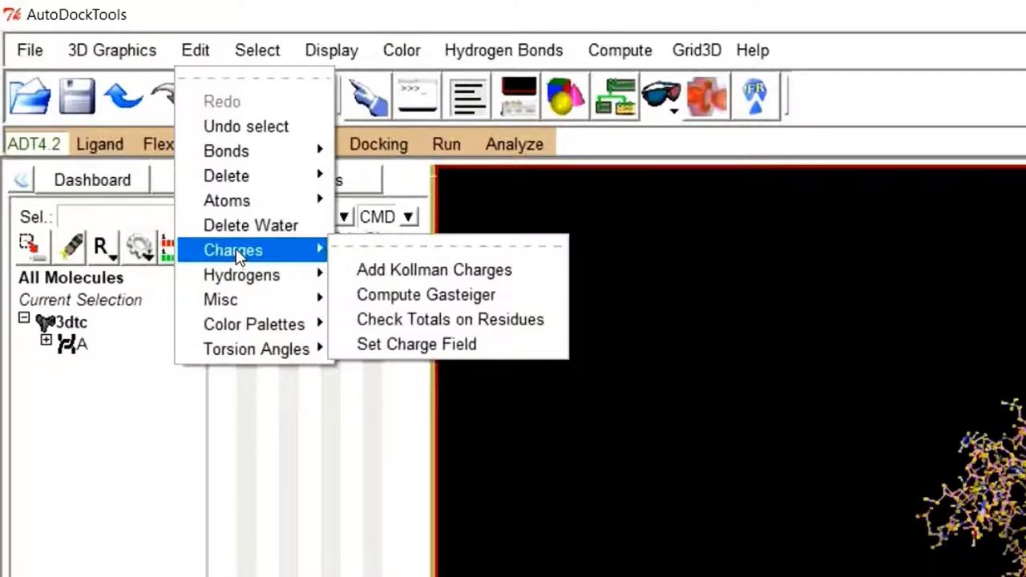
pyautogui.click(390, 272)
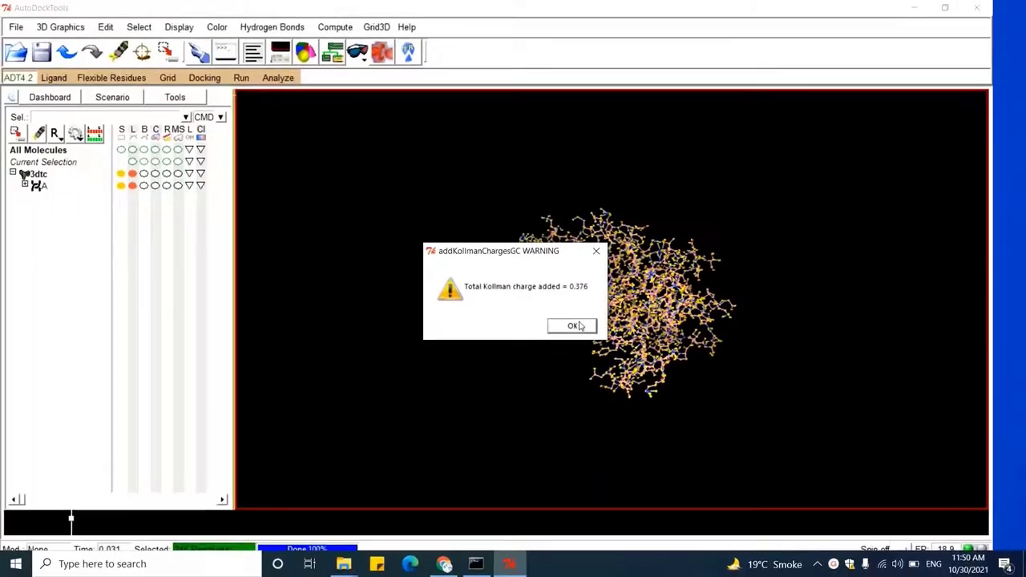
pyautogui.click(635, 394)
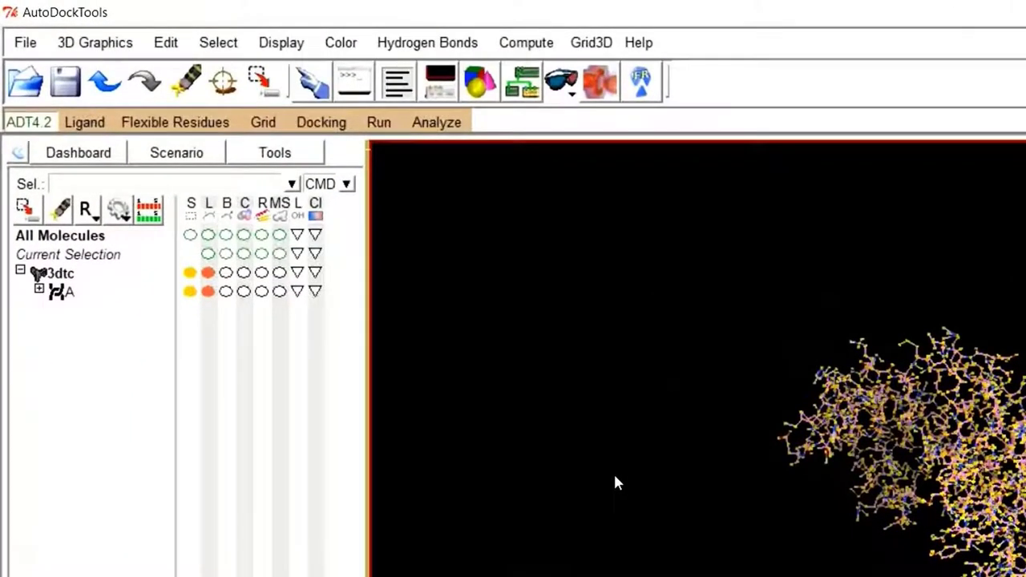
# Check residue charge totals and spread LEU136's charge deficit, bringing net charge to -0.0002
pyautogui.click(165, 43)
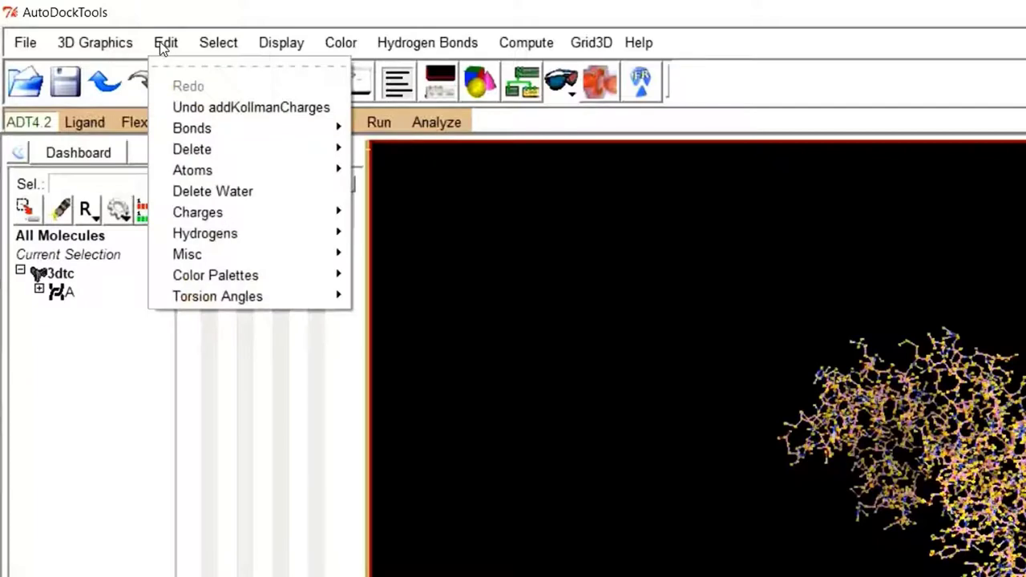
pyautogui.moveTo(202, 213)
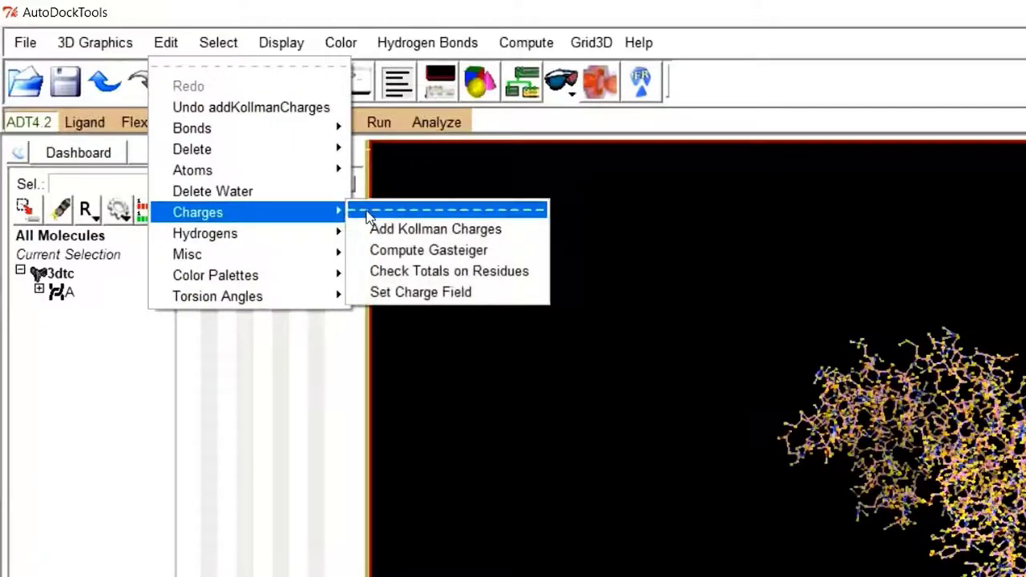
pyautogui.click(388, 273)
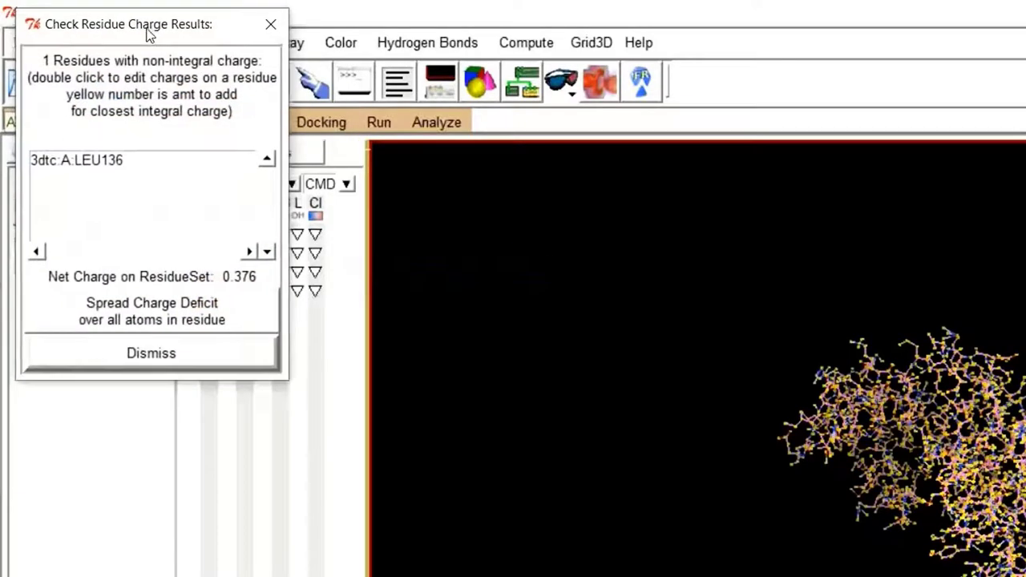
pyautogui.moveTo(156, 26); pyautogui.dragTo(466, 173)
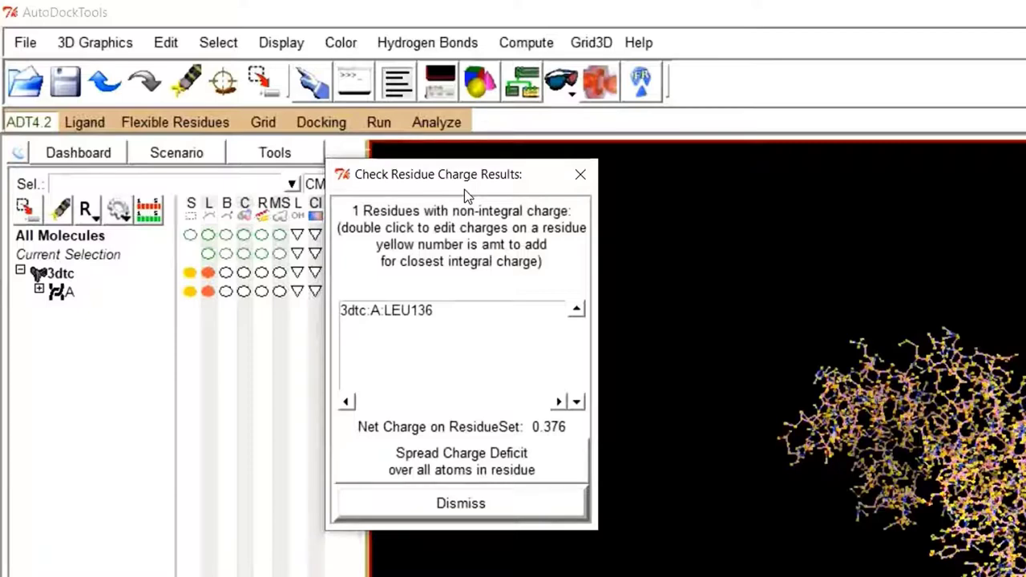
pyautogui.doubleClick(417, 314)
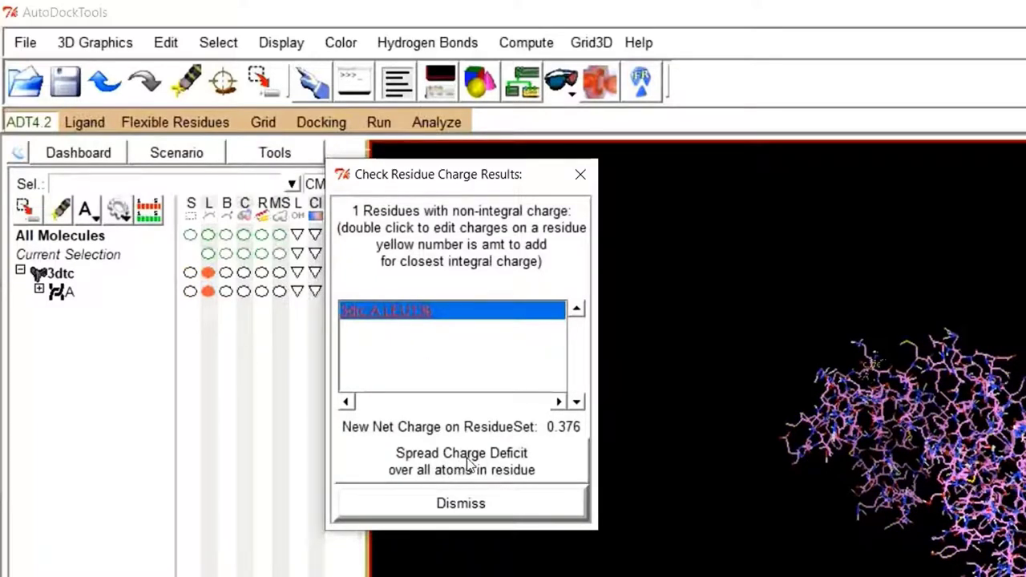
pyautogui.click(544, 465)
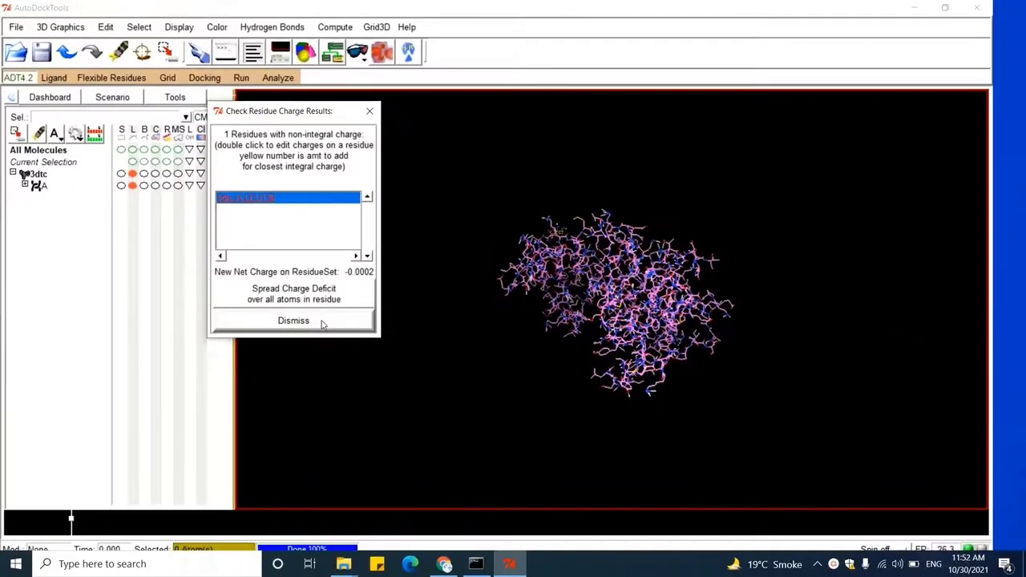
pyautogui.click(330, 337)
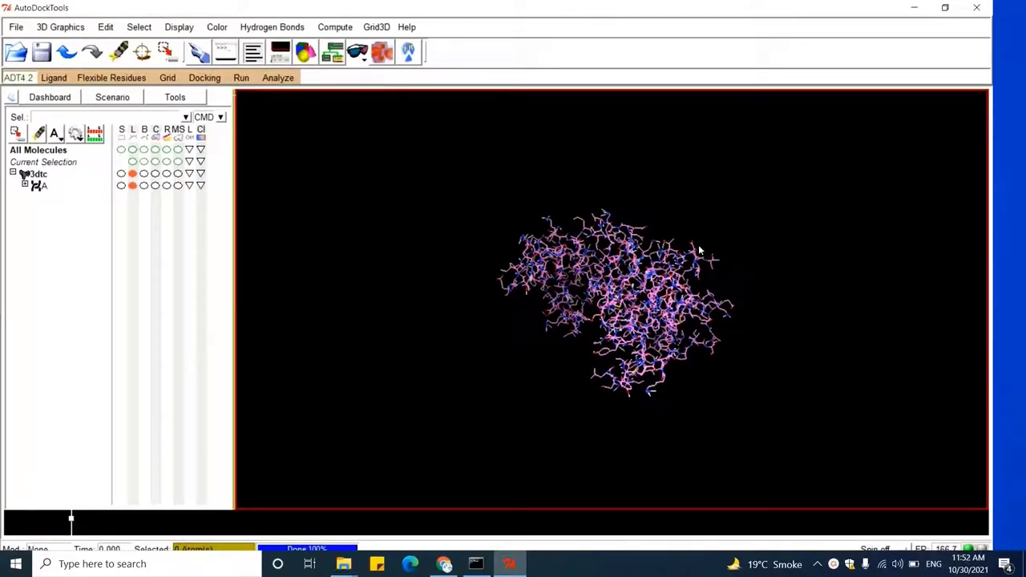
# Choose 3dtc as the Grid macromolecule and accept the non-bonded atoms warning
pyautogui.moveTo(655, 262); pyautogui.dragTo(433, 292)
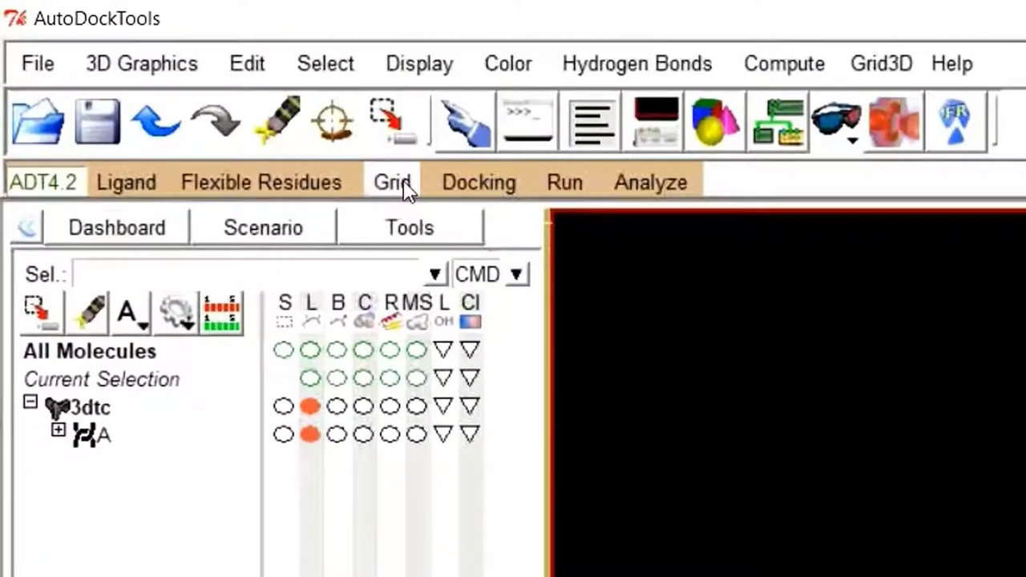
pyautogui.click(406, 190)
pyautogui.moveTo(433, 276)
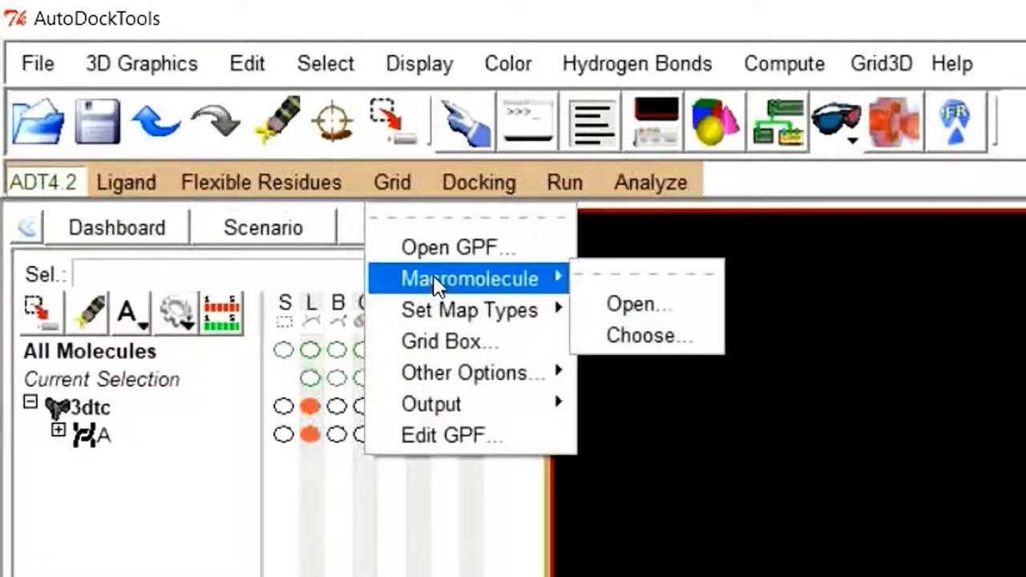
pyautogui.click(616, 325)
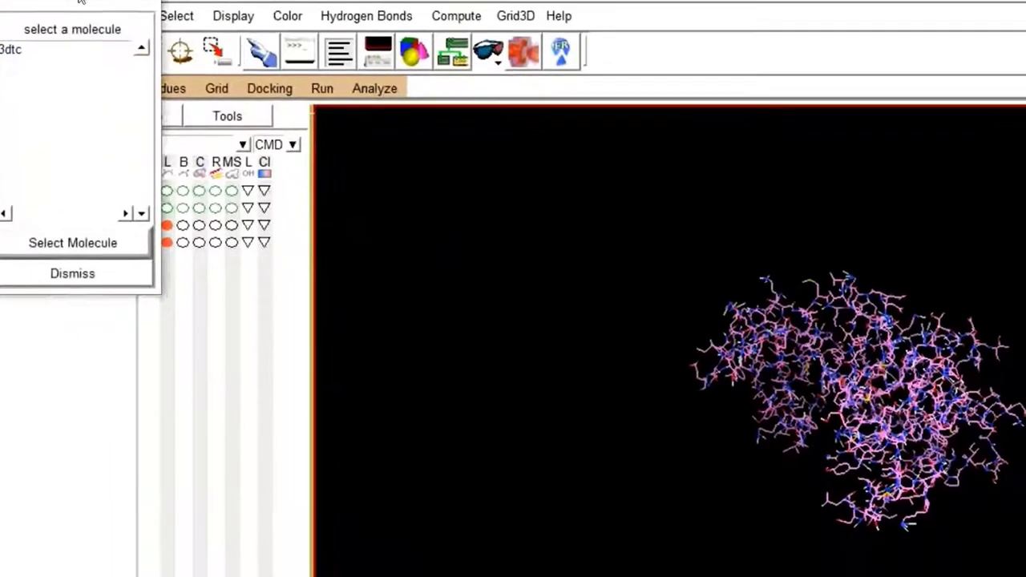
pyautogui.moveTo(81, 0); pyautogui.dragTo(446, 158)
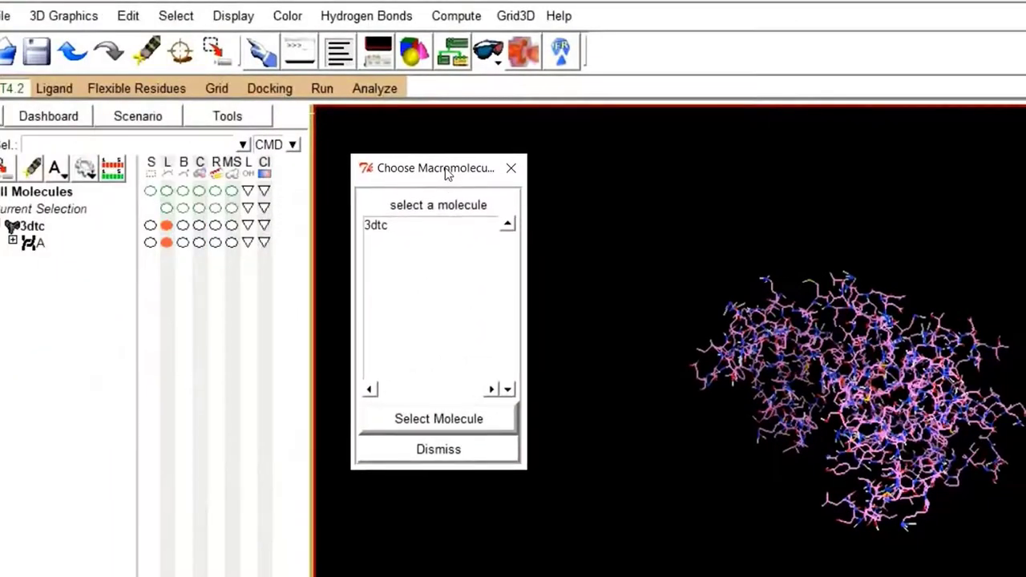
pyautogui.click(385, 227)
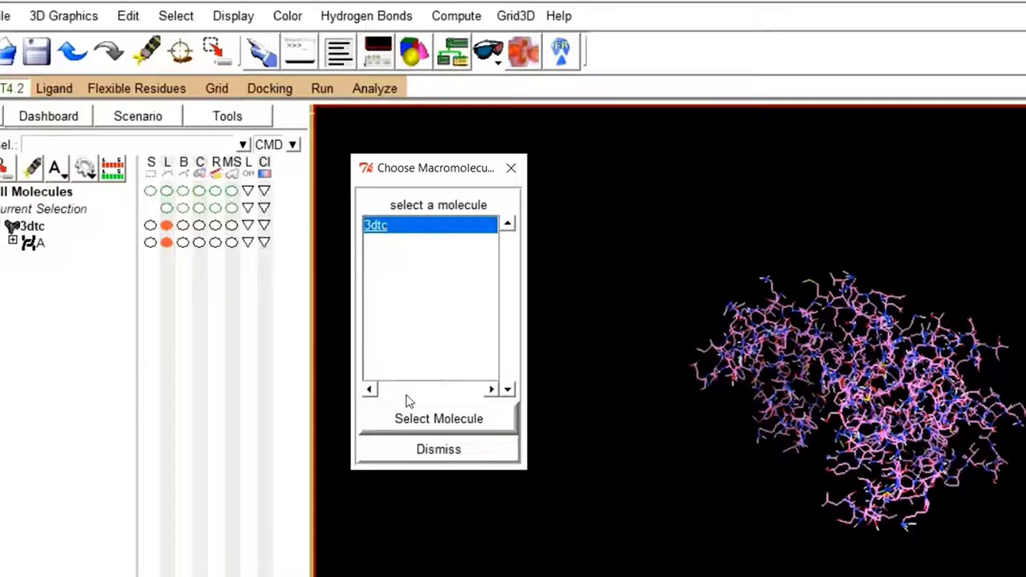
pyautogui.click(411, 422)
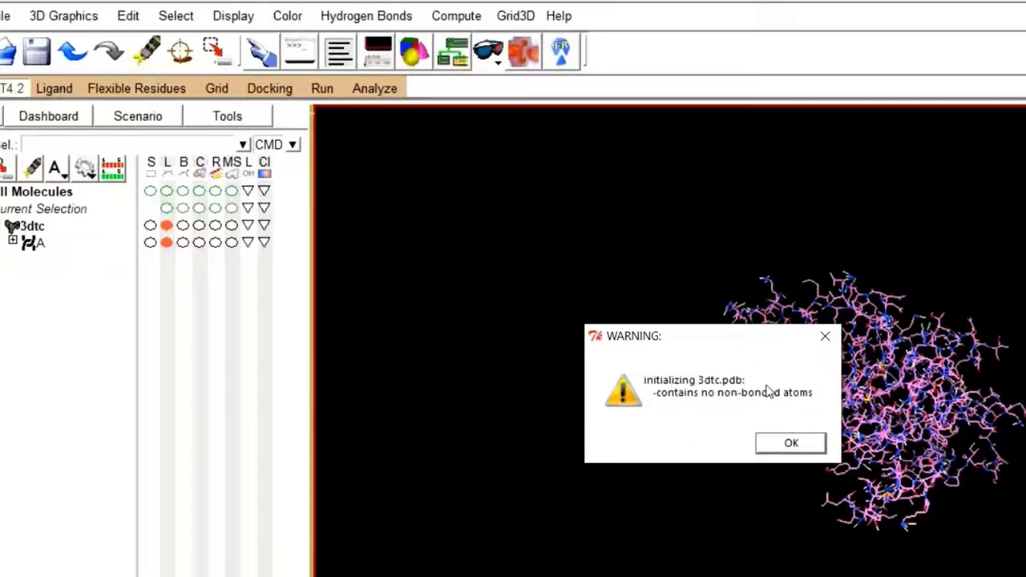
pyautogui.click(791, 444)
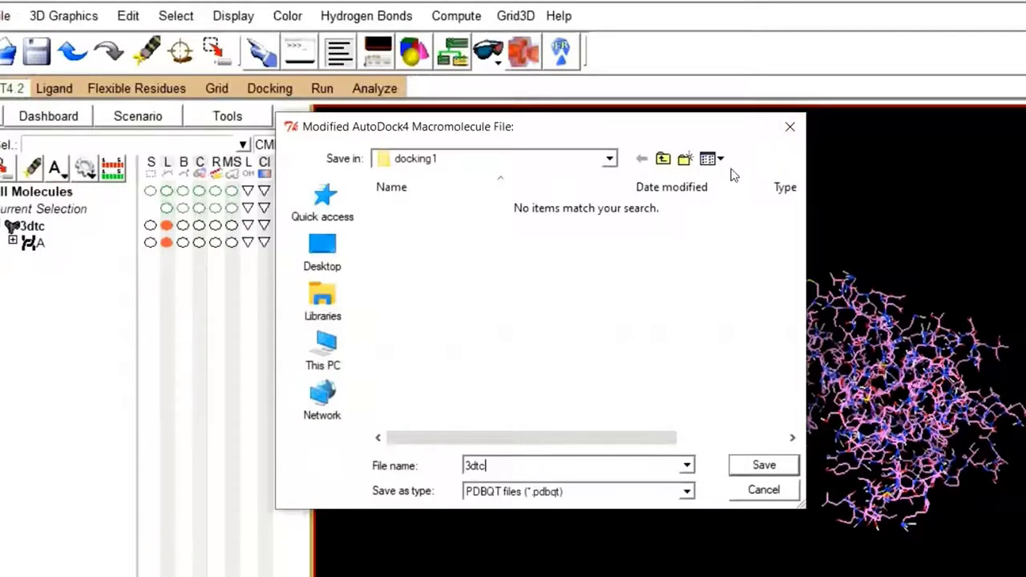
# Replace the suggested file name 3dtc with 'receptor.pdbqt' in the save dialog
pyautogui.click(497, 465)
pyautogui.press('BackSpace')
pyautogui.press('BackSpace')
pyautogui.press('BackSpace')
pyautogui.press('BackSpace')
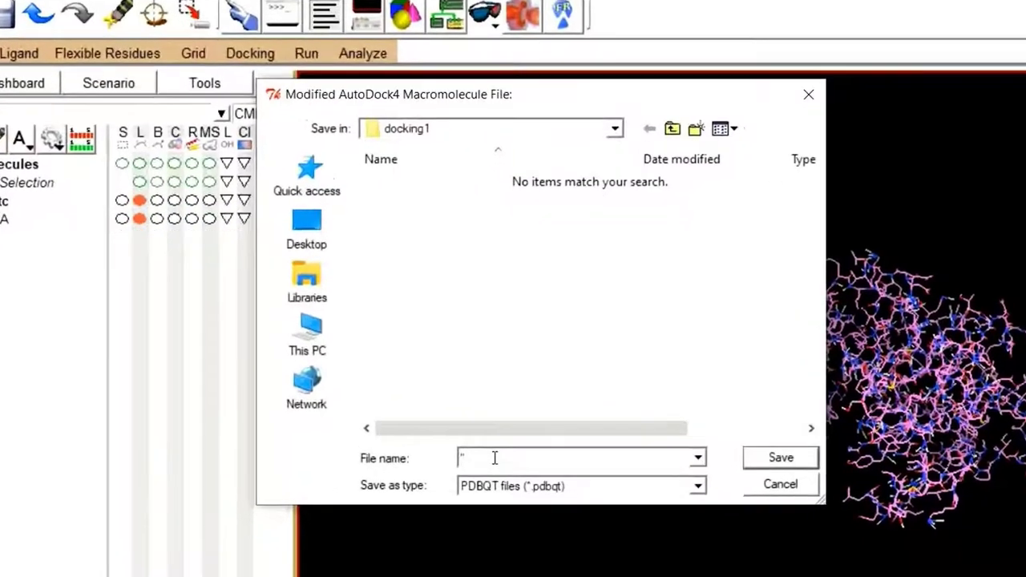
pyautogui.write('"rec')
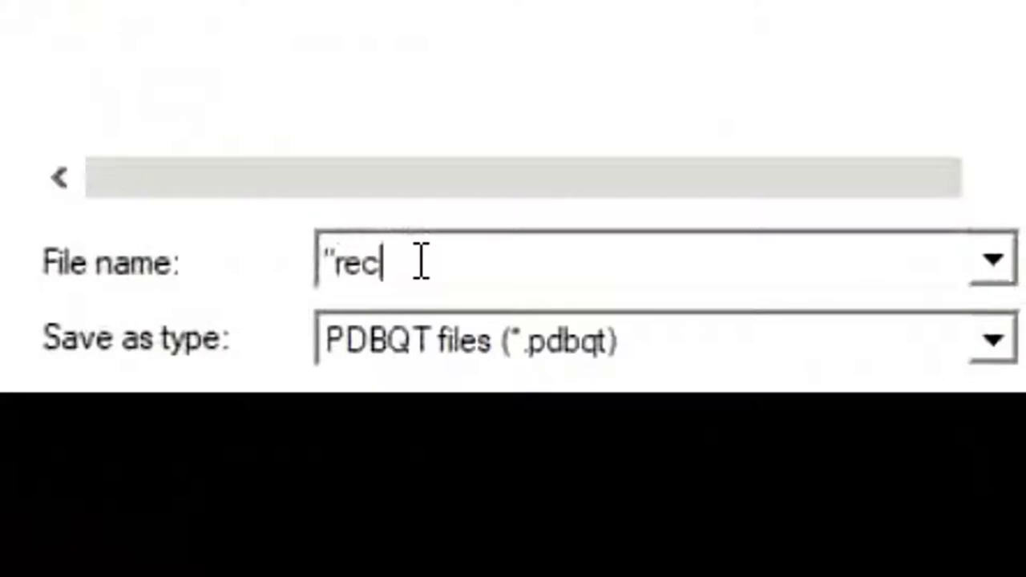
pyautogui.write('eptor.')
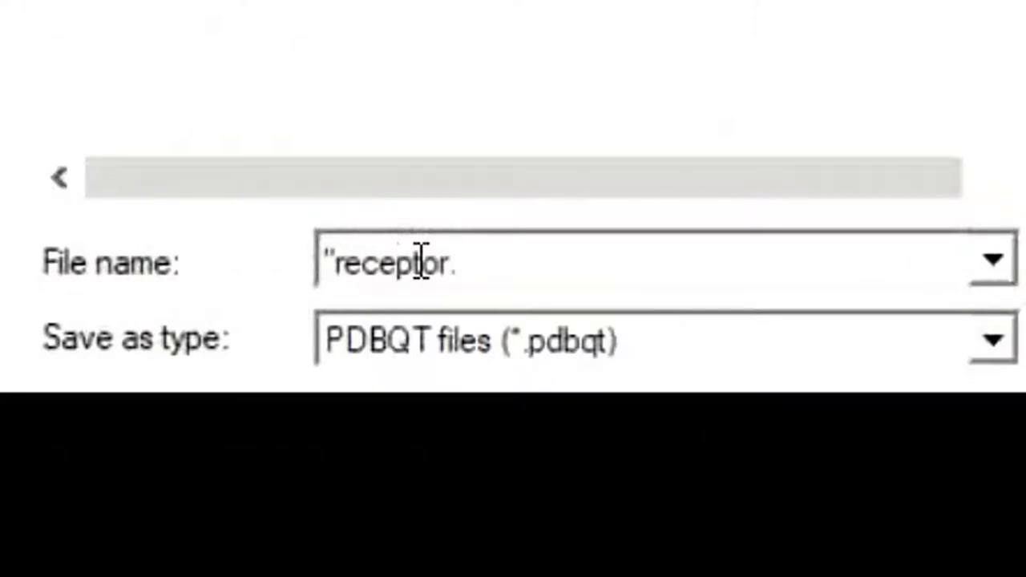
pyautogui.write('pdb')
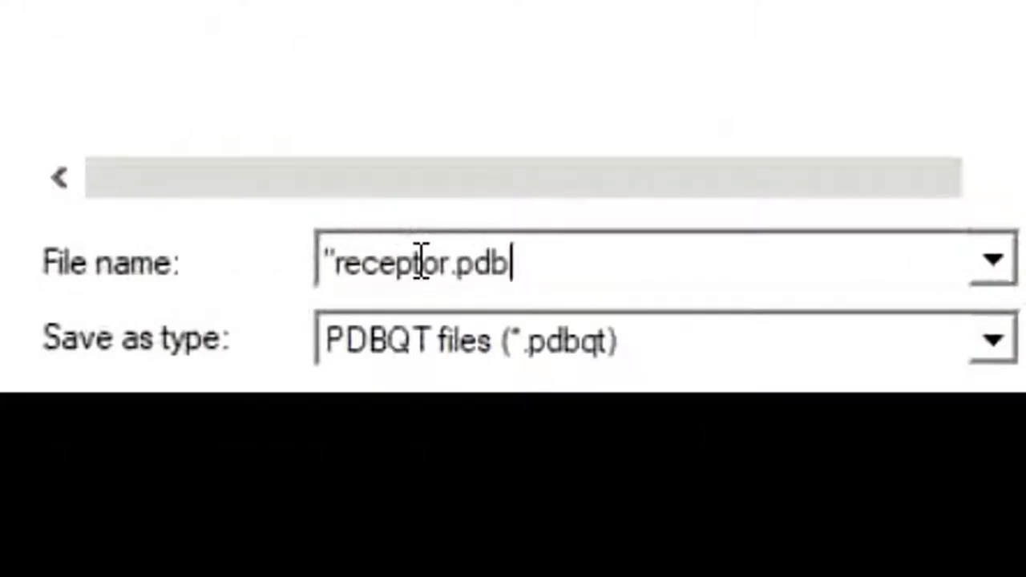
pyautogui.write('qt"')
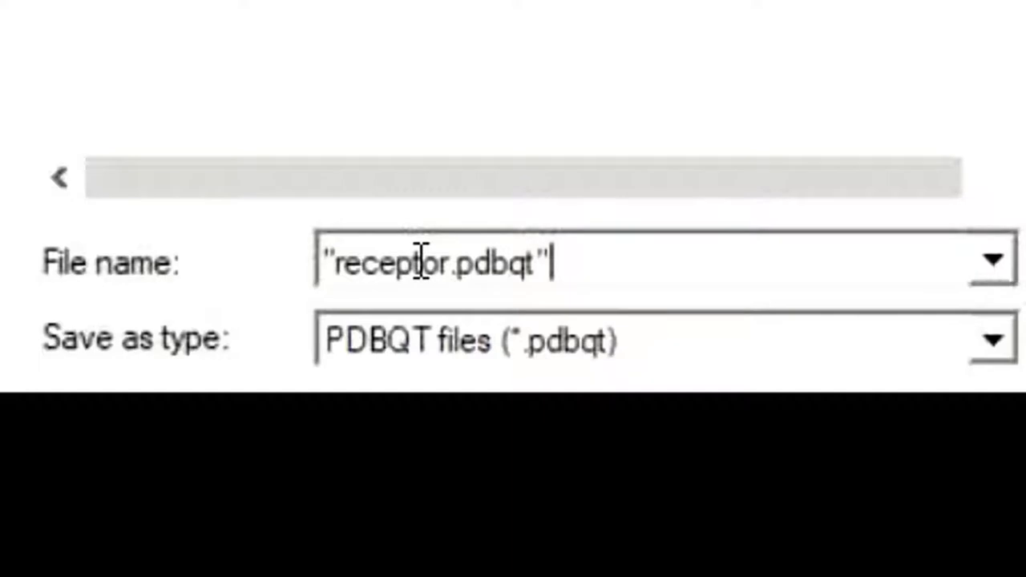